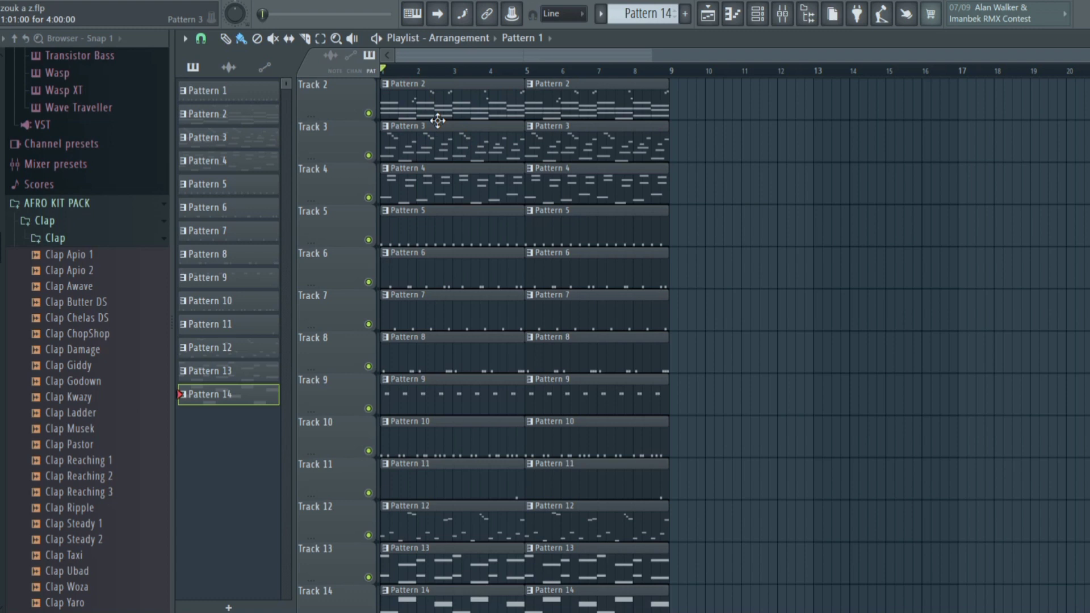
# - Play the full arrangement from bar 1 through bar 8, then stop playback
pyautogui.press('space')
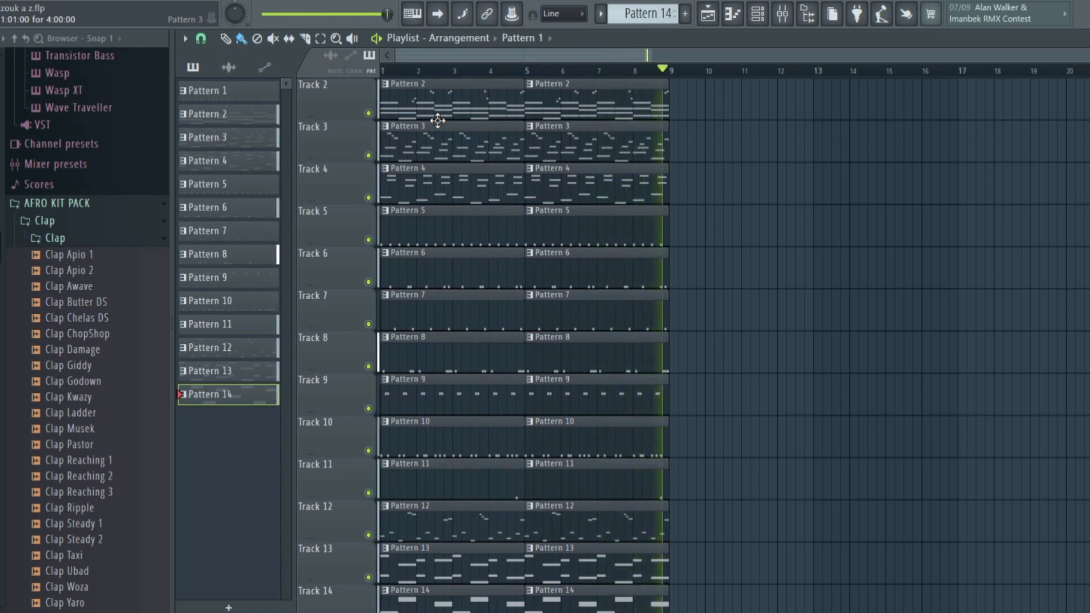
pyautogui.press('space')
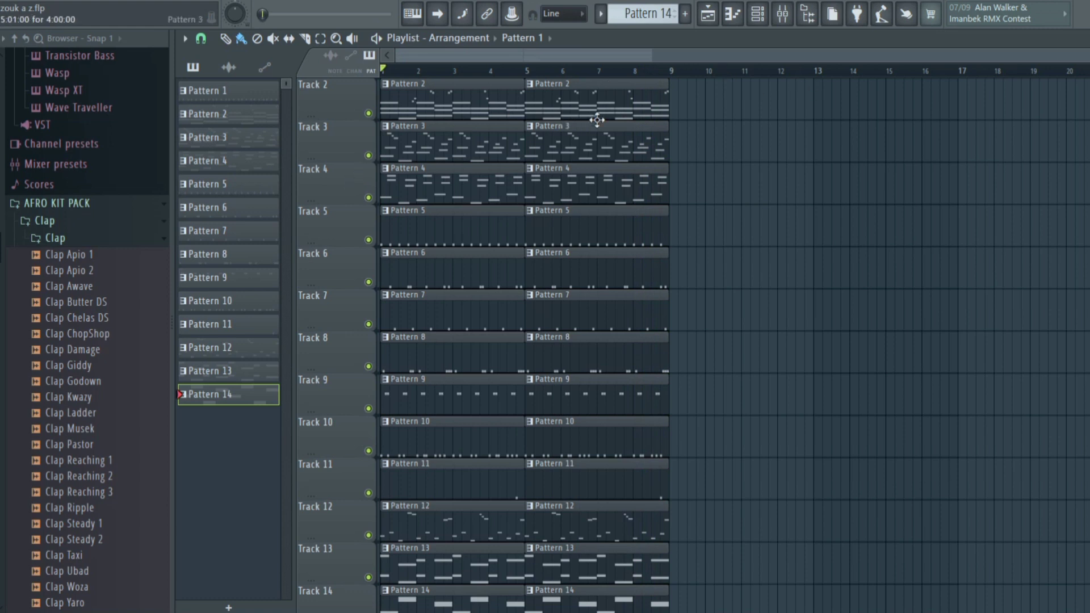
# - Add the Snare & Cymbal sample from the kompa drums kit's Snares & Claps folder as a new channel in the channel rack
pyautogui.click(765, 20)
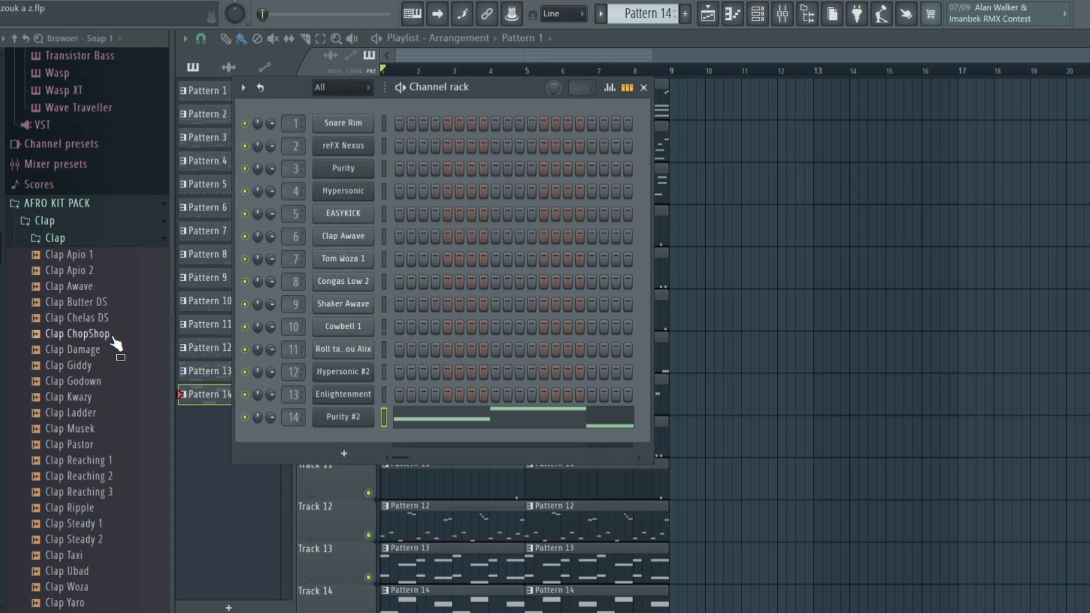
pyautogui.scroll(-15, 117, 341)
pyautogui.click(86, 372)
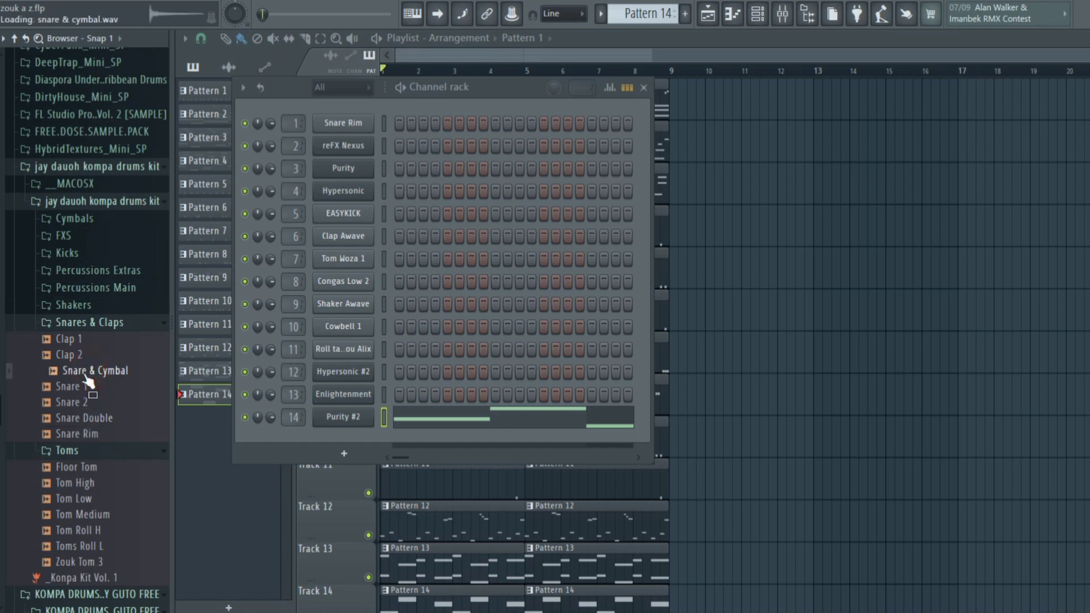
pyautogui.moveTo(94, 381); pyautogui.dragTo(345, 446)
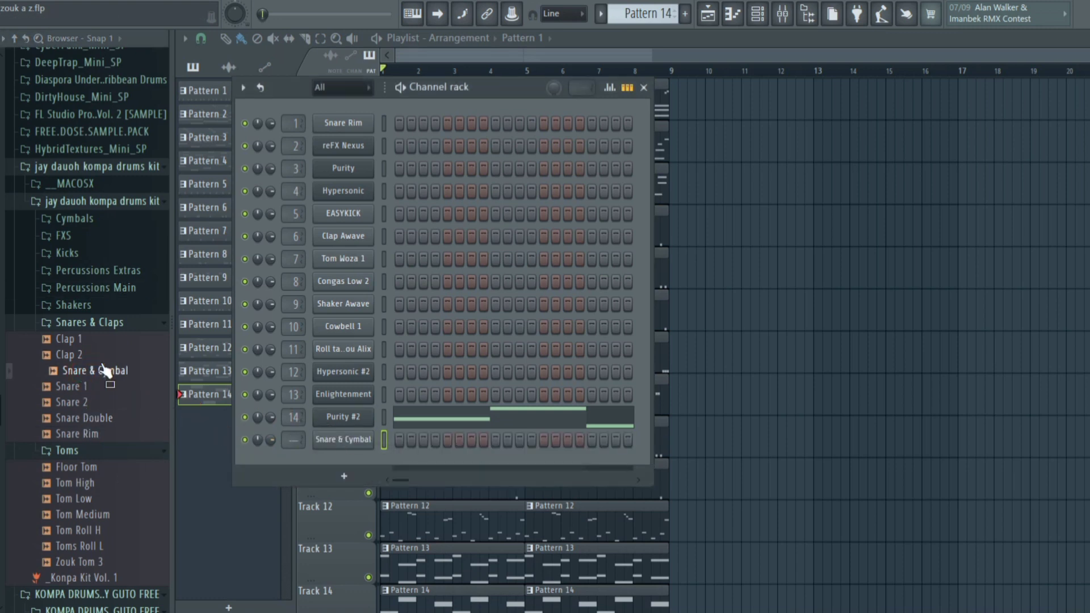
# - Audition the cowbell samples in the Percussions Main folder and add Cowbell Drop 1 as a new channel
pyautogui.click(116, 288)
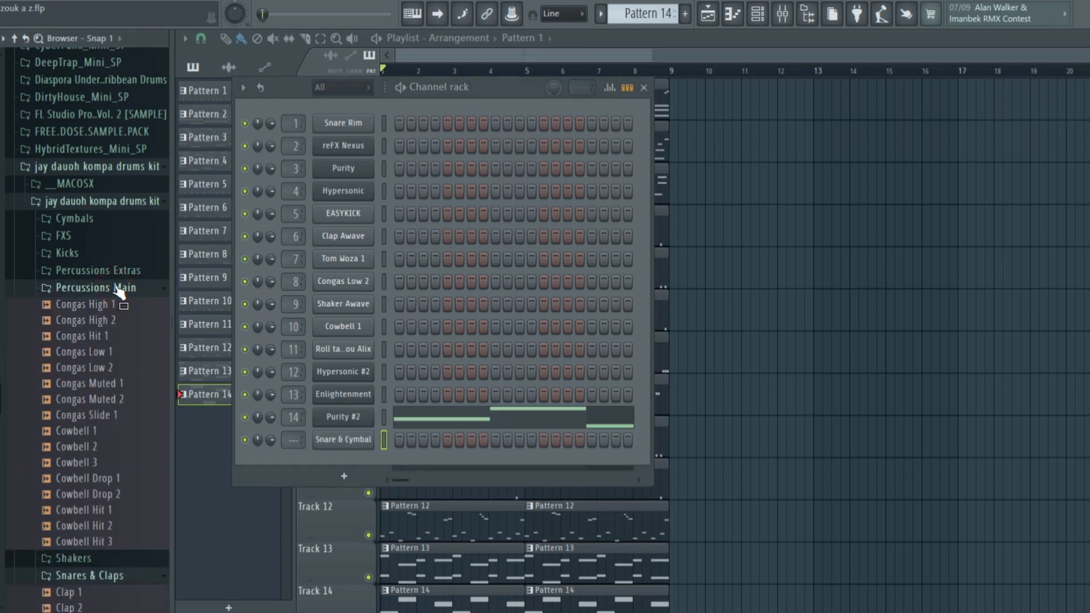
pyautogui.click(114, 481)
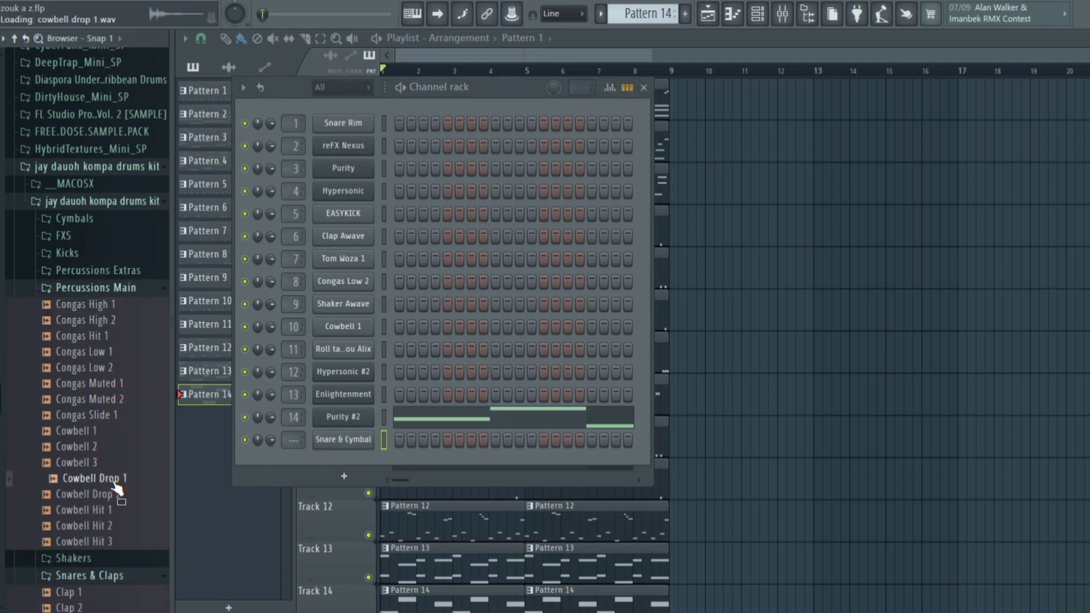
pyautogui.click(114, 495)
pyautogui.click(113, 511)
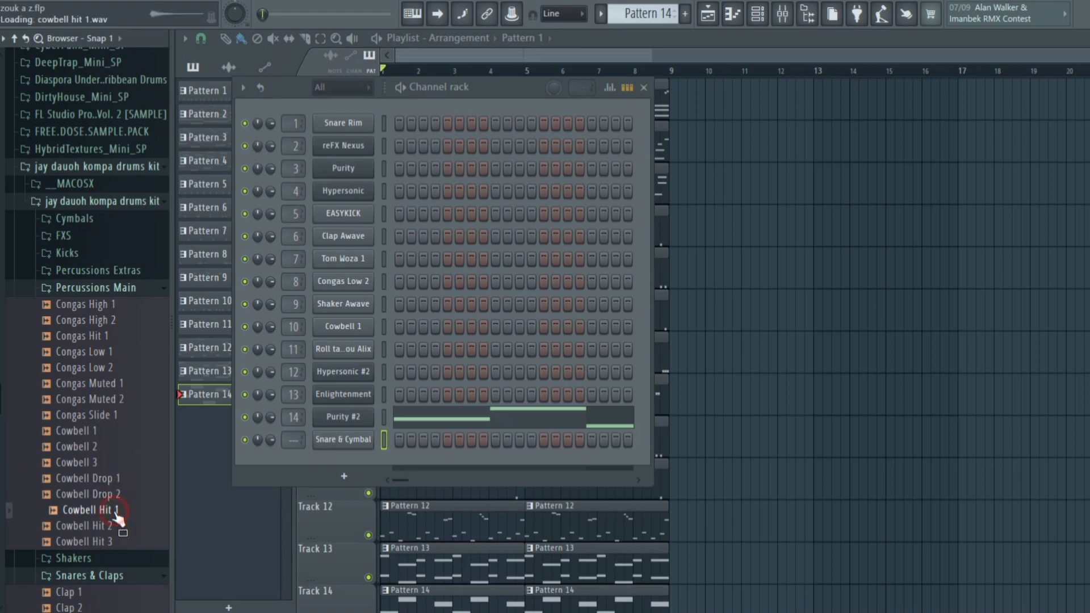
pyautogui.click(110, 480)
pyautogui.moveTo(105, 481); pyautogui.dragTo(341, 460)
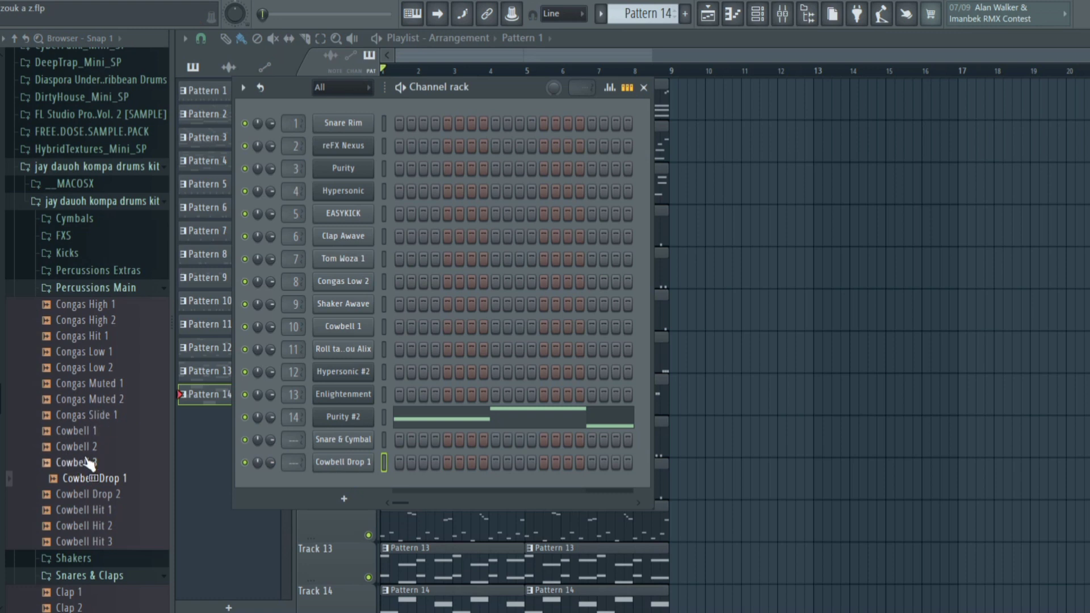
# - Audition samples in the Snares & Claps folder and add Snare Double as a new channel
pyautogui.scroll(-6, 85, 448)
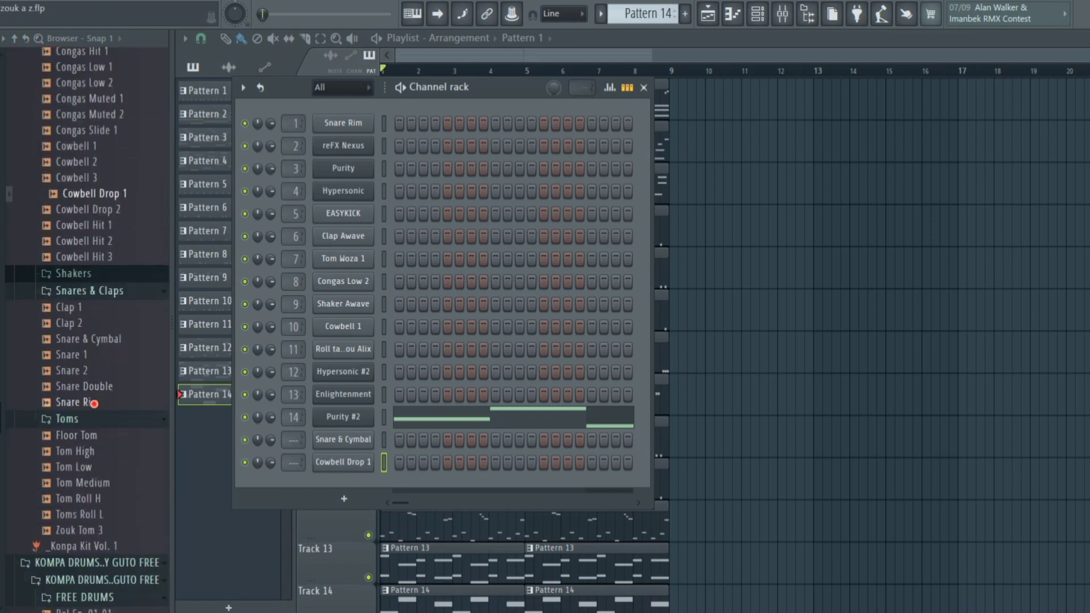
pyautogui.click(91, 402)
pyautogui.click(99, 389)
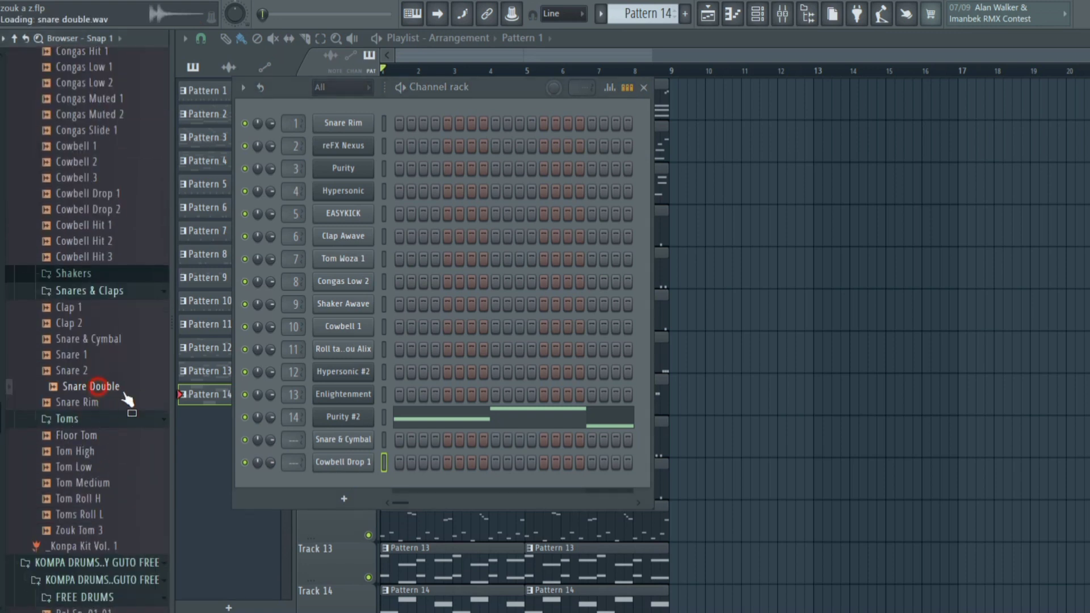
pyautogui.moveTo(124, 393); pyautogui.dragTo(343, 485)
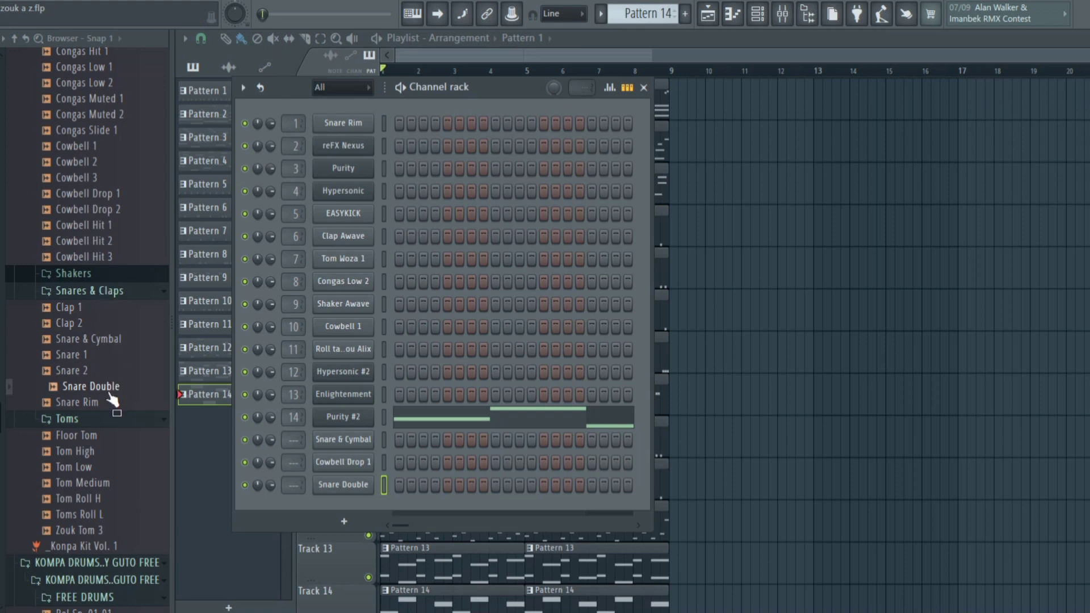
# - Add the Cymbal Roll 1 sample from the kit's Cymbals folder as a new channel
pyautogui.scroll(-3, 112, 400)
pyautogui.scroll(9, 116, 409)
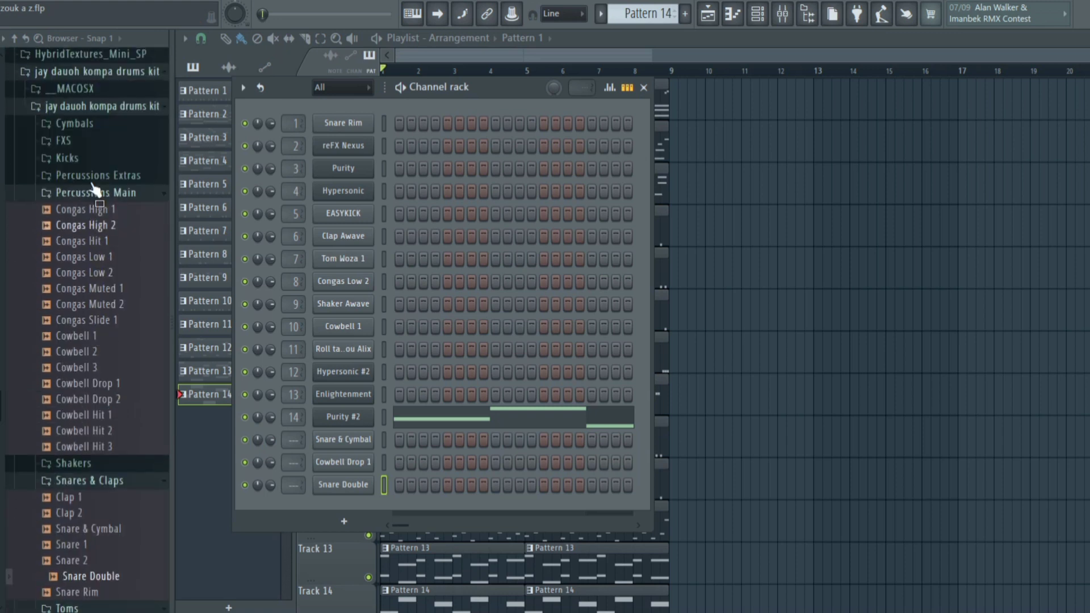
pyautogui.click(73, 123)
pyautogui.click(97, 394)
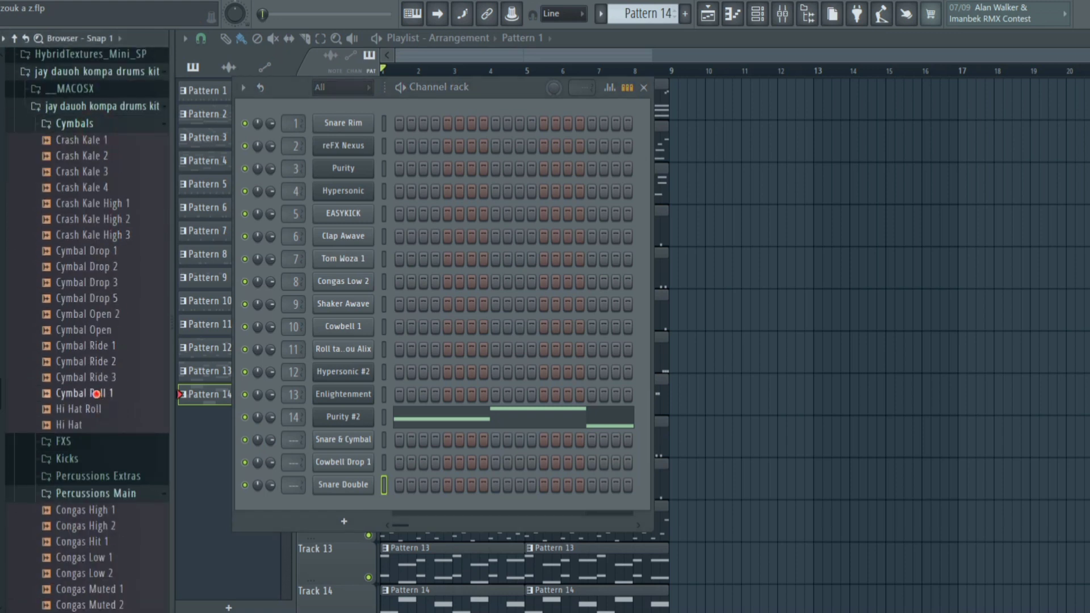
pyautogui.moveTo(97, 393); pyautogui.dragTo(345, 508)
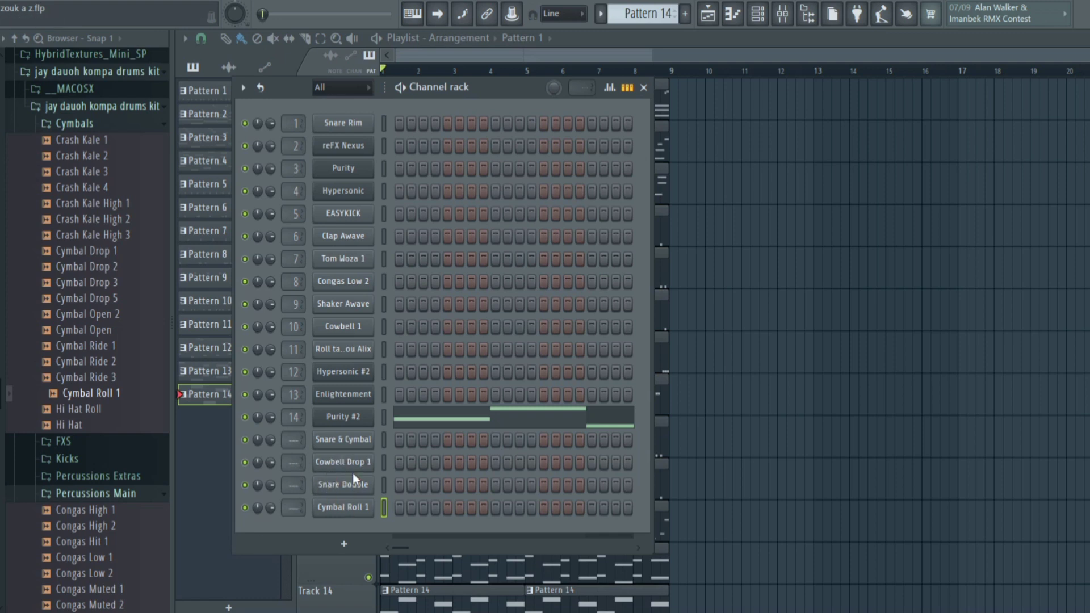
# - Close the channel rack, switch to the empty Pattern 15, and place a clip of it at bar 4 on Track 15
pyautogui.press('F6')
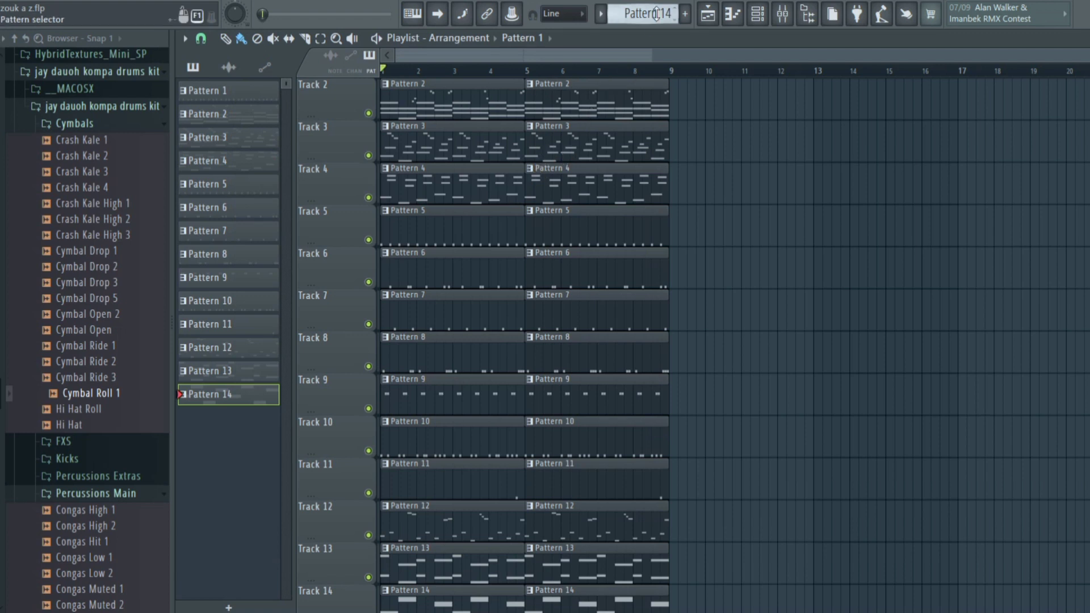
pyautogui.scroll(1, 657, 14)
pyautogui.scroll(-4, 746, 367)
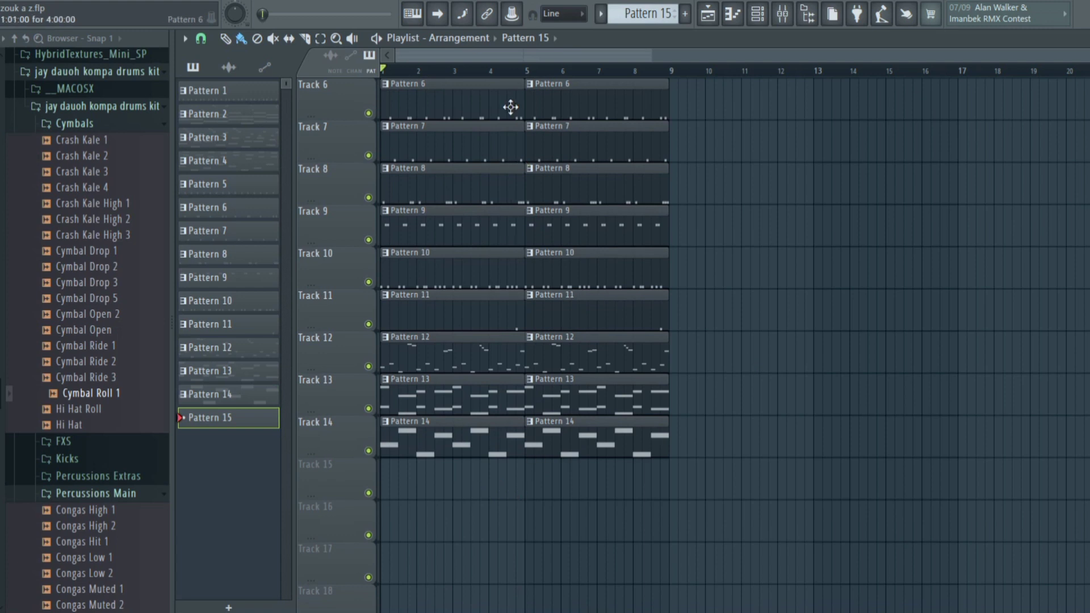
pyautogui.click(497, 488)
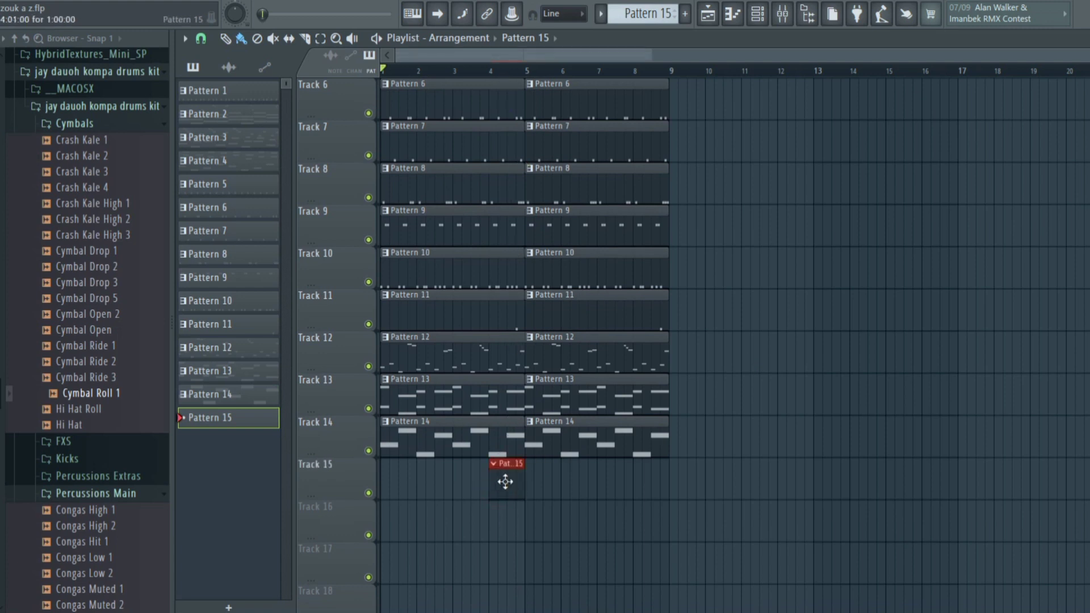
# - Trim the first Pattern 1 clip to end at bar 4 and play the song from just before bar 4
pyautogui.scroll(5, 608, 409)
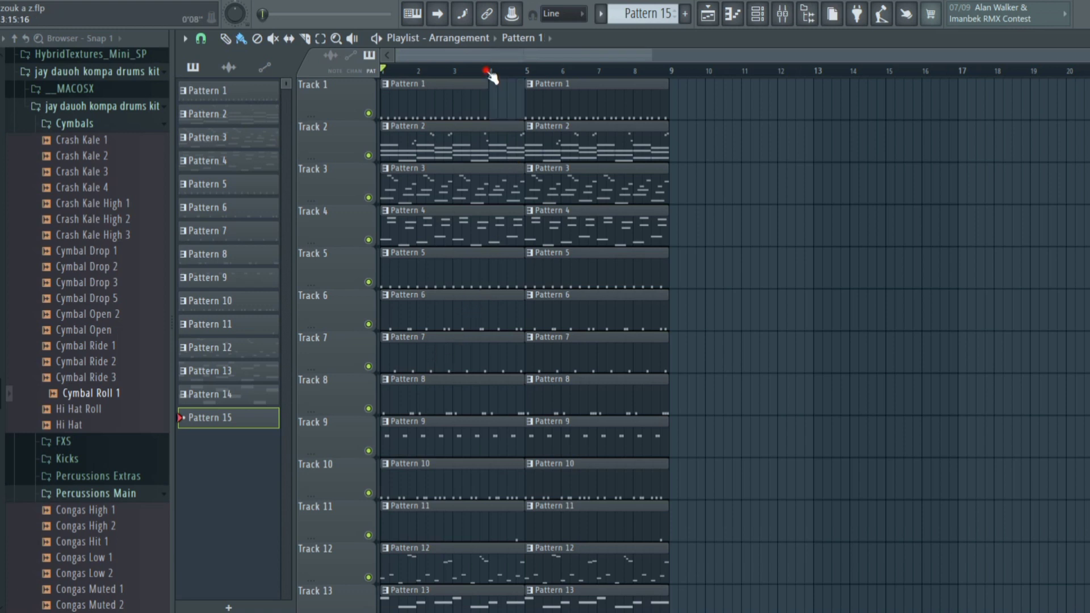
pyautogui.click(480, 70)
pyautogui.press('space')
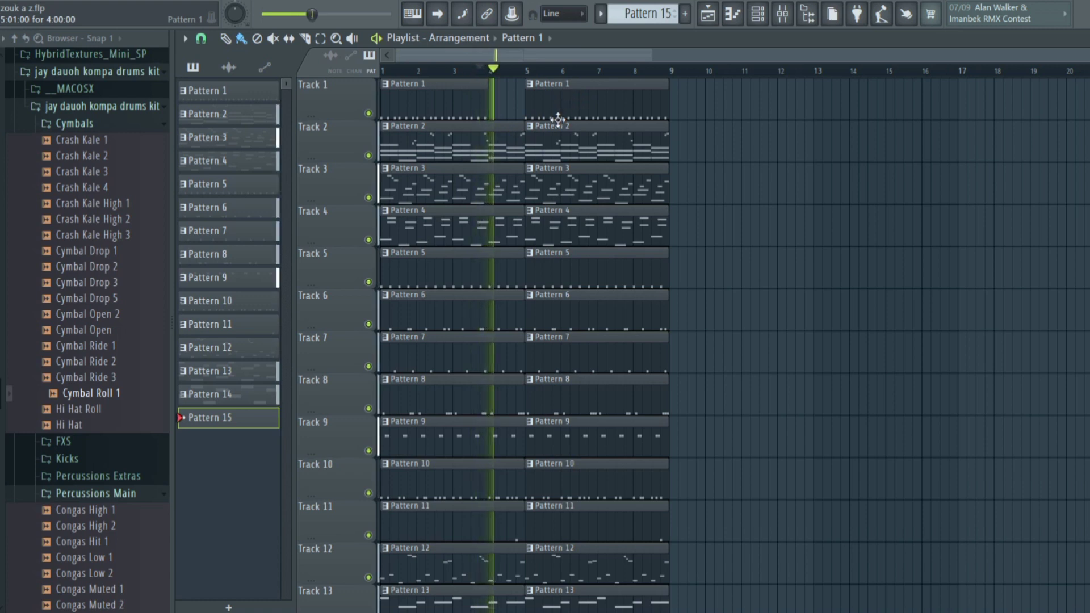
pyautogui.press('space')
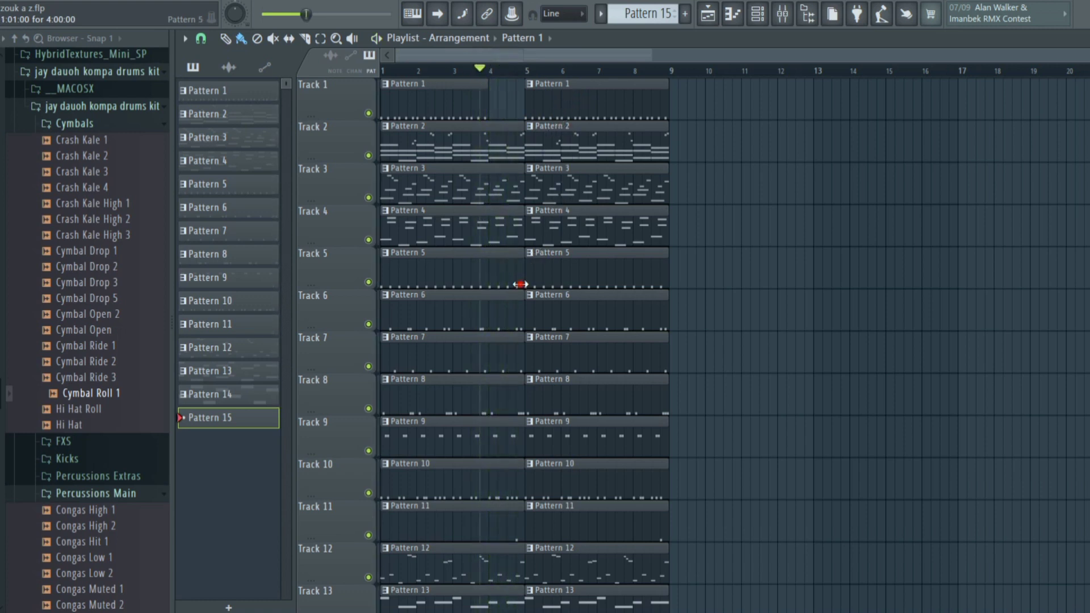
# - Shorten the first Pattern 5 clip on Track 5 to end one beat into bar 4, checking the cut by playback
pyautogui.moveTo(521, 283); pyautogui.dragTo(489, 283)
pyautogui.press('space')
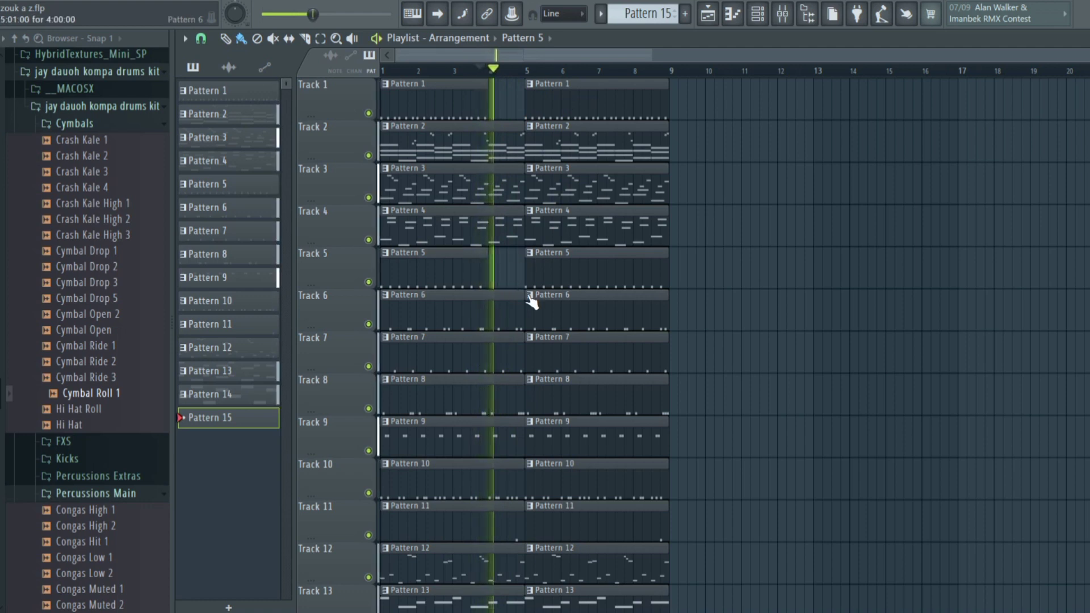
pyautogui.press('space')
pyautogui.moveTo(489, 275); pyautogui.dragTo(497, 277)
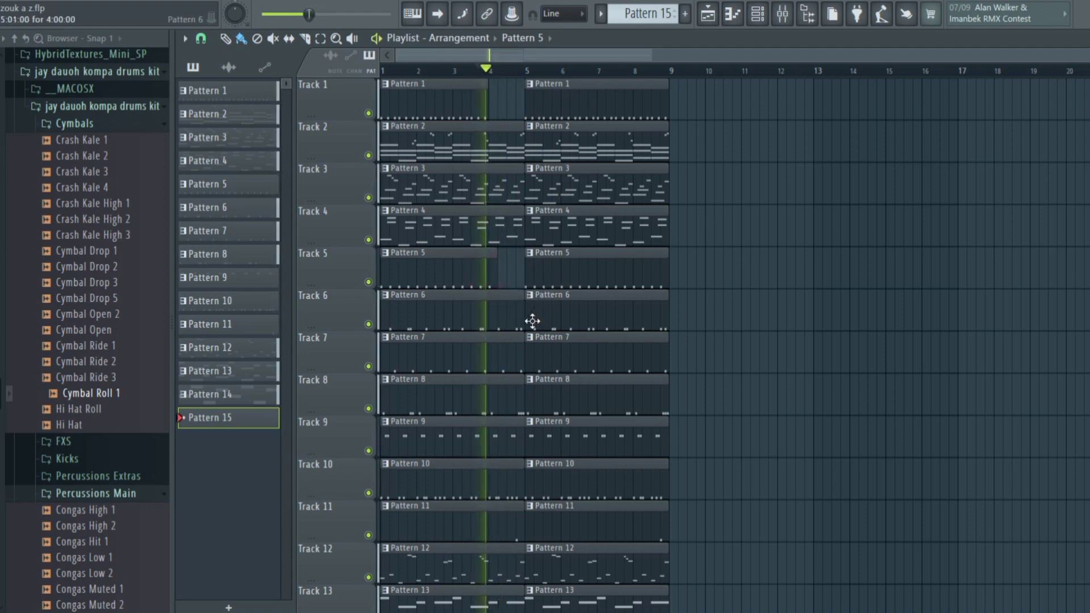
pyautogui.press('space')
# - Shorten the first Pattern 6 clip on Track 6 to end at bar 4 and play the transition
pyautogui.moveTo(521, 326); pyautogui.dragTo(493, 332)
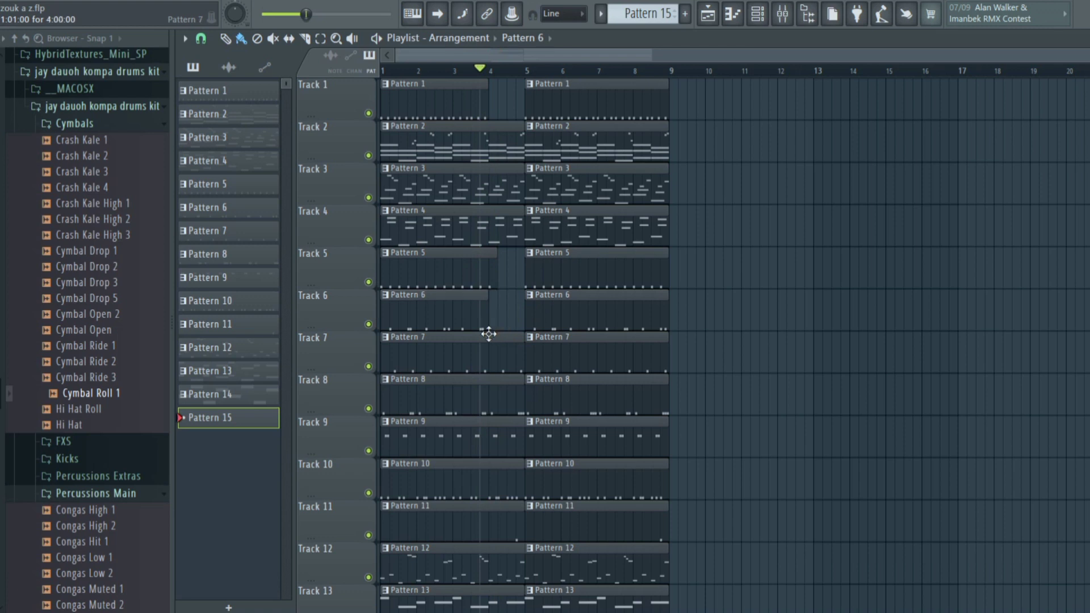
pyautogui.press('space')
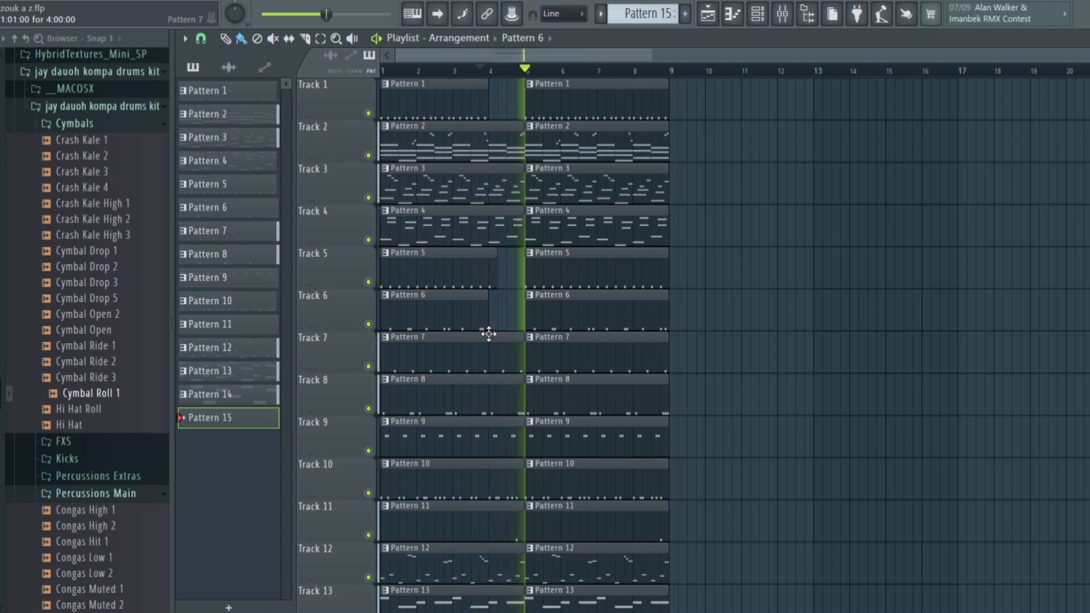
pyautogui.press('space')
# - Shorten the first clips of Patterns 7, 8 and 9 to end at bar 4 and listen to the break
pyautogui.moveTo(520, 368); pyautogui.dragTo(495, 411)
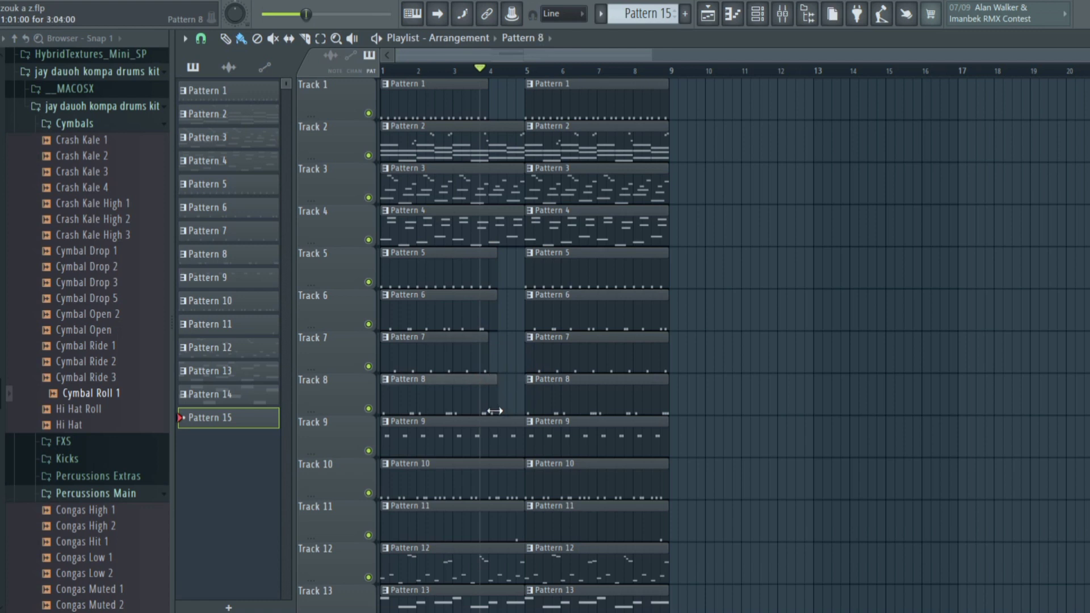
pyautogui.click(520, 442)
pyautogui.moveTo(520, 443); pyautogui.dragTo(493, 446)
pyautogui.press('space')
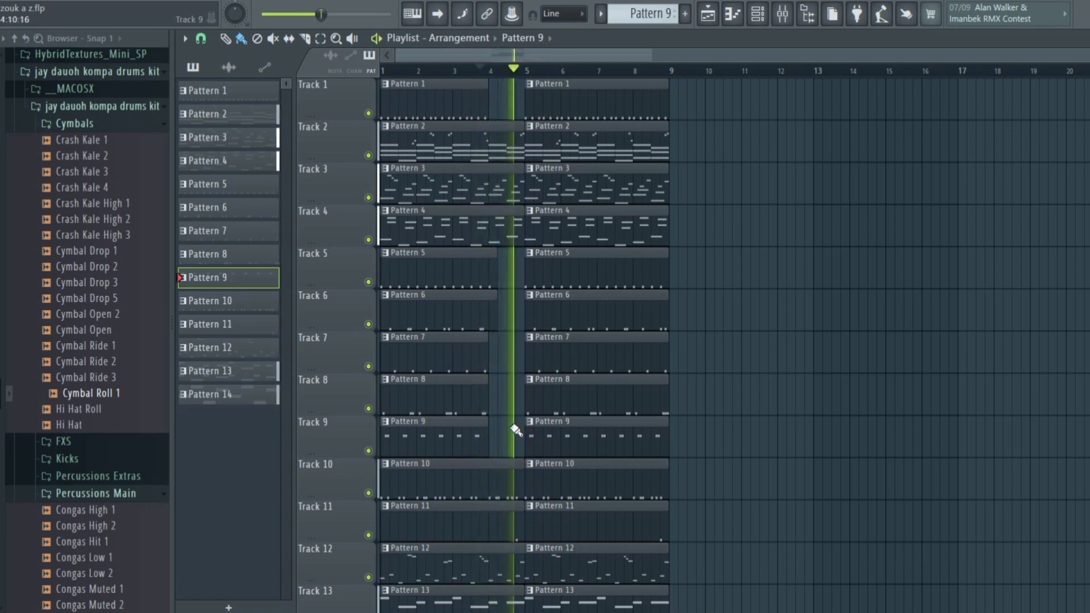
pyautogui.press('space')
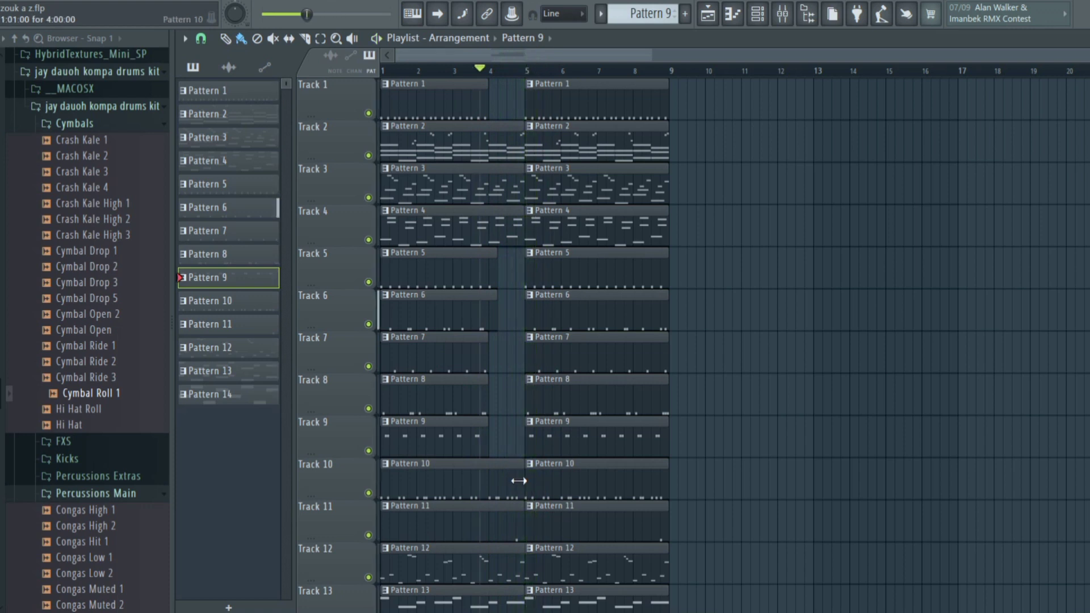
# - Shorten the first clips of Patterns 10 and 11 to end at bar 4 and play the break
pyautogui.moveTo(521, 483); pyautogui.dragTo(491, 488)
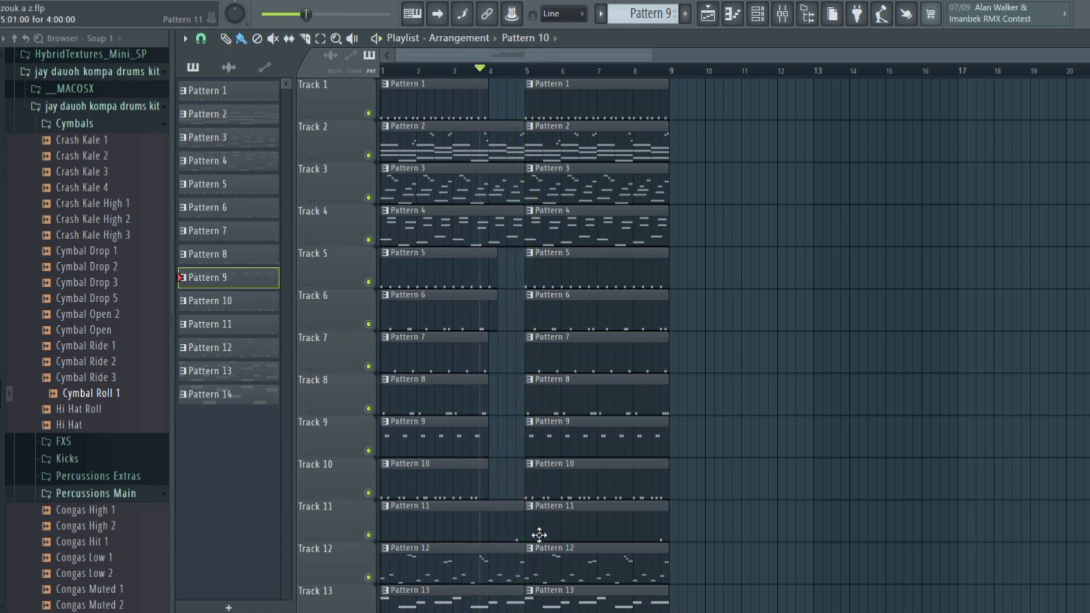
pyautogui.moveTo(521, 532); pyautogui.dragTo(492, 541)
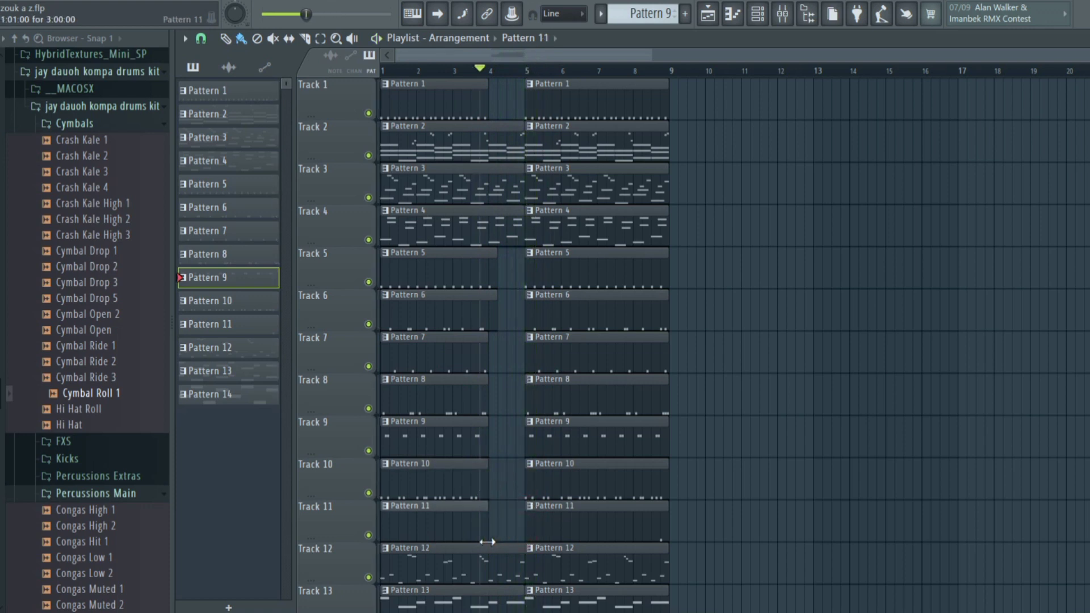
pyautogui.press('space')
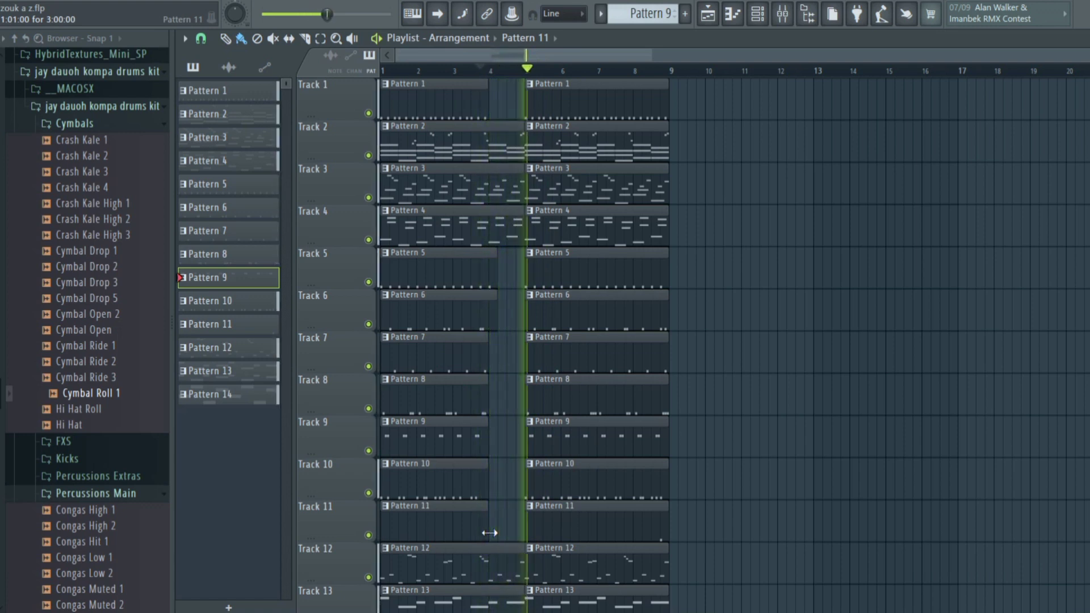
pyautogui.press('space')
# - Shorten the first Pattern 12 clip to end at bar 4 and delete the first Pattern 13 clip from Track 13
pyautogui.scroll(-2, 473, 486)
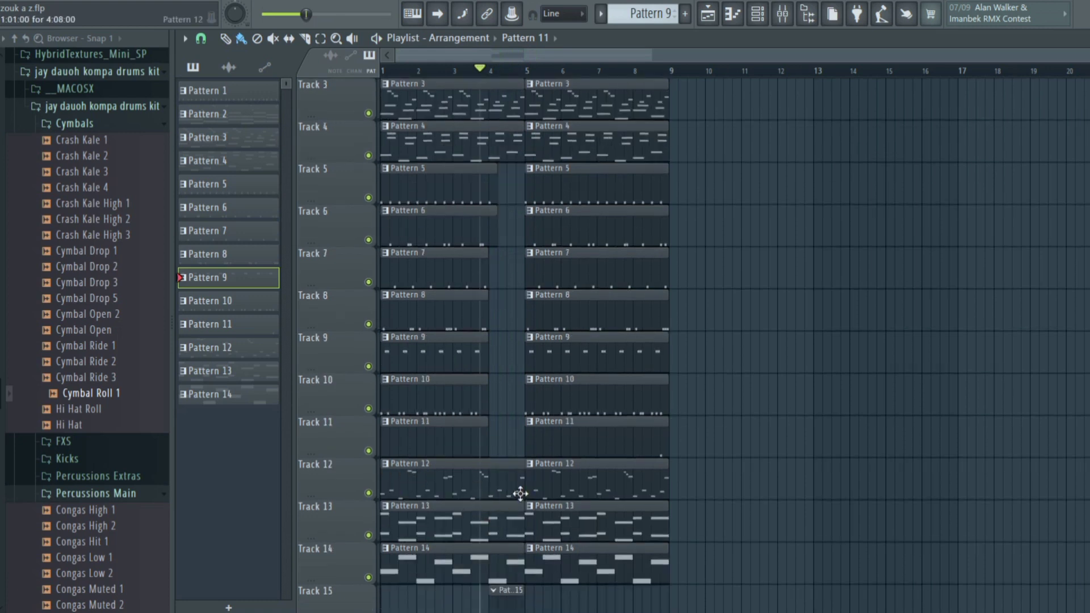
pyautogui.moveTo(523, 490); pyautogui.dragTo(488, 490)
pyautogui.press('space')
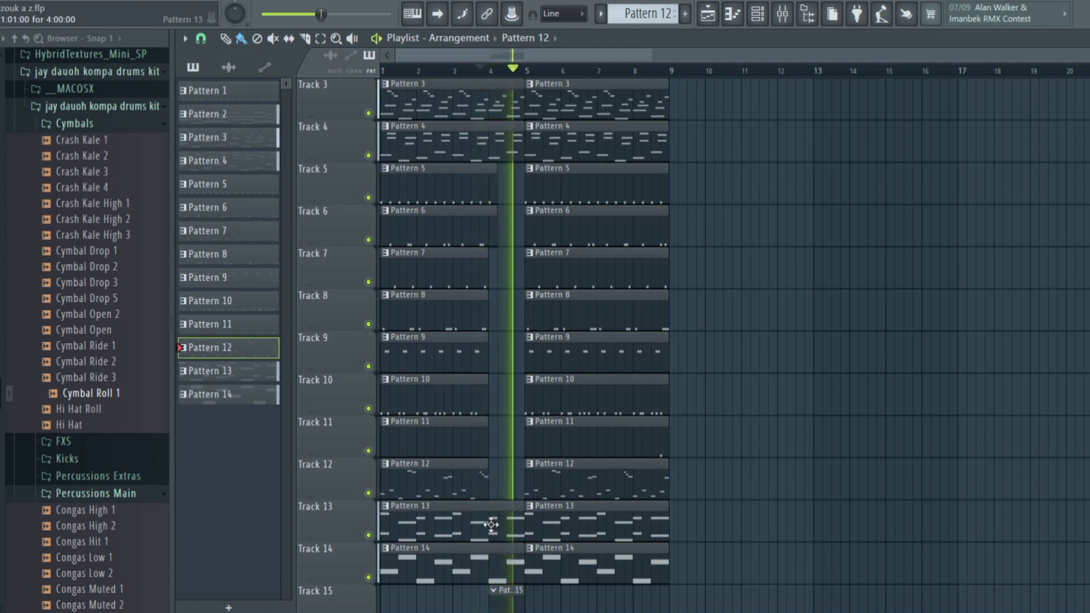
pyautogui.rightClick(514, 522)
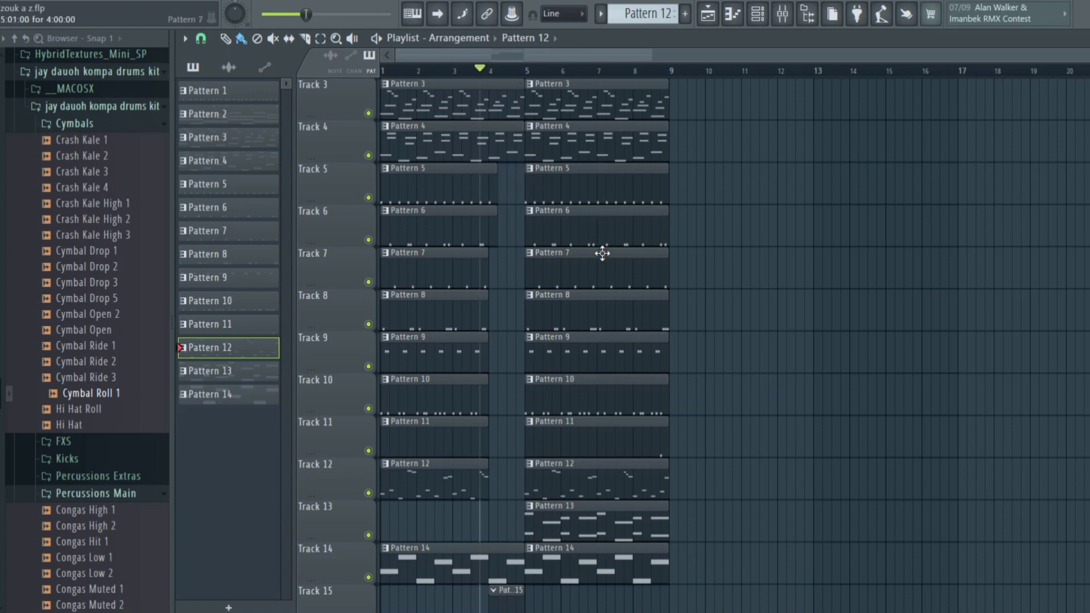
# - Place a Snare & Cymbal hit on step 2 of Pattern 15 and listen to it
pyautogui.press('F6')
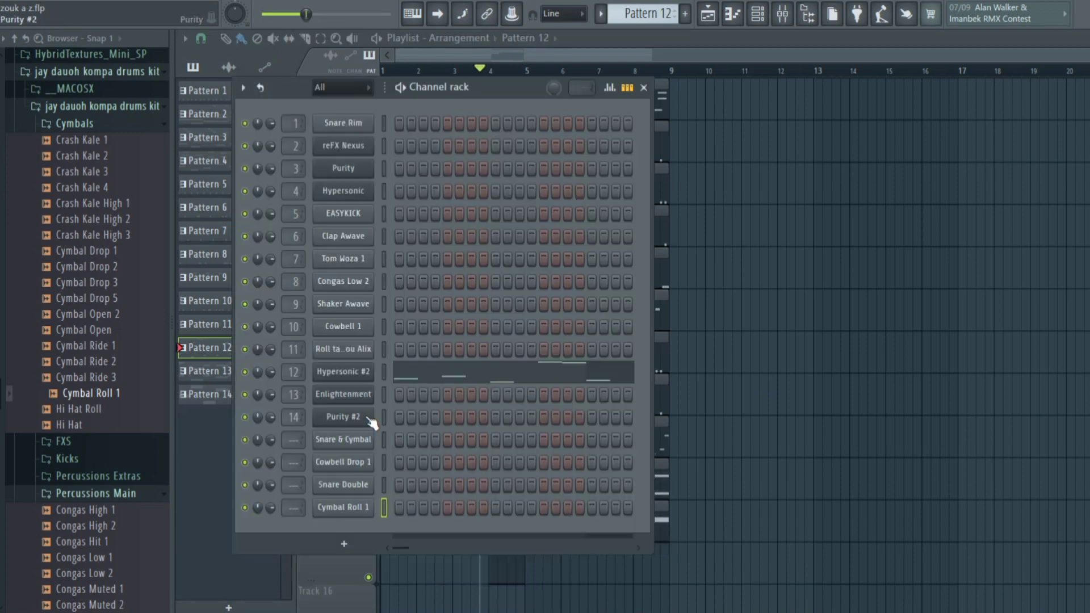
pyautogui.press('F4')
pyautogui.click(401, 440)
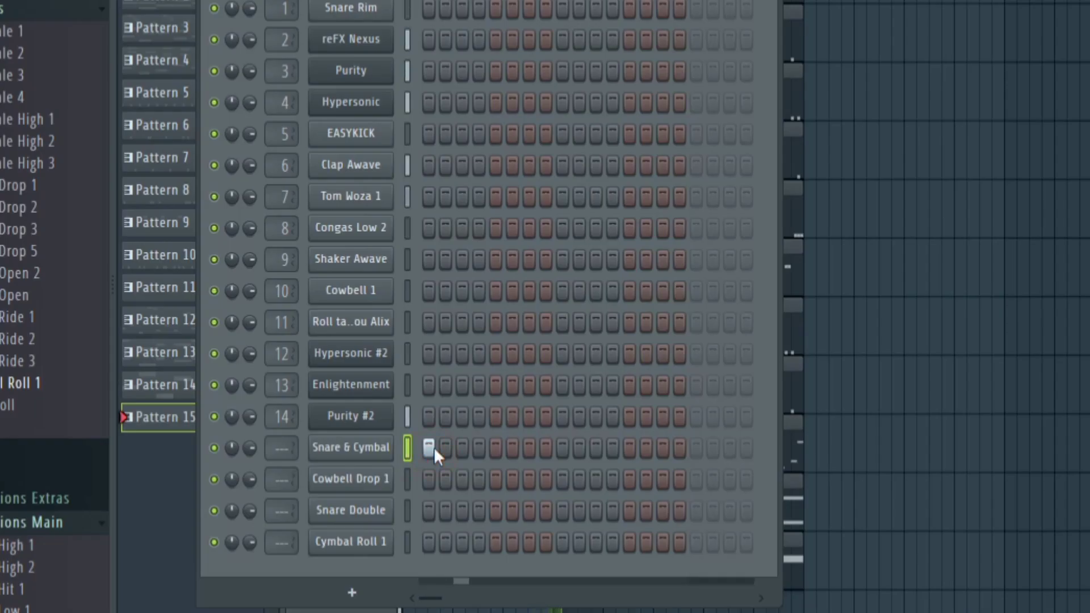
pyautogui.click(434, 447)
pyautogui.press('space')
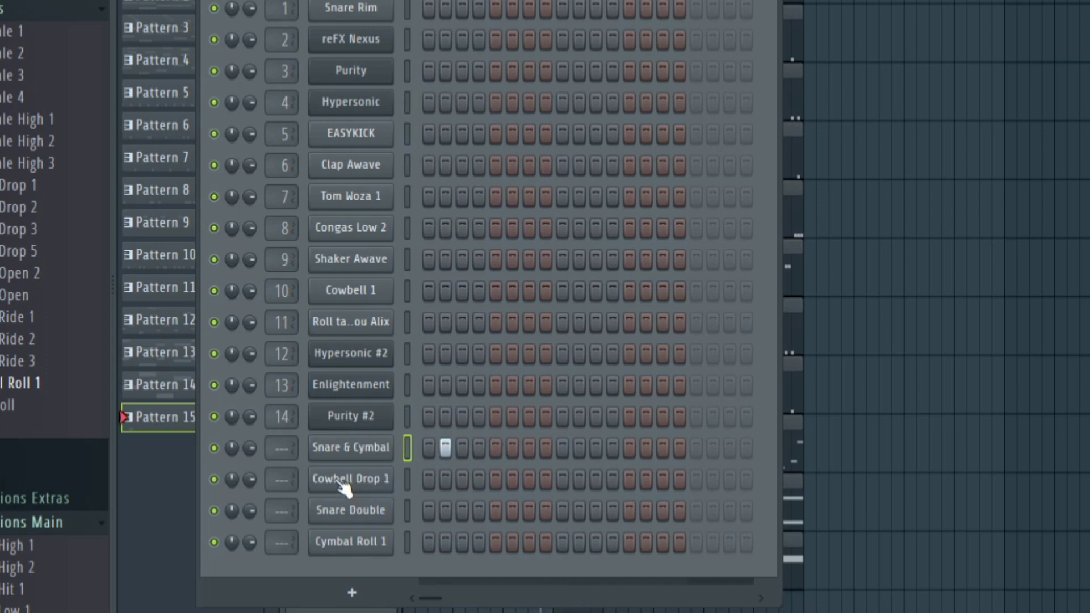
# - Place a Cowbell Drop 1 hit on step 4 of Pattern 15, trying step 3 as well
pyautogui.click(475, 480)
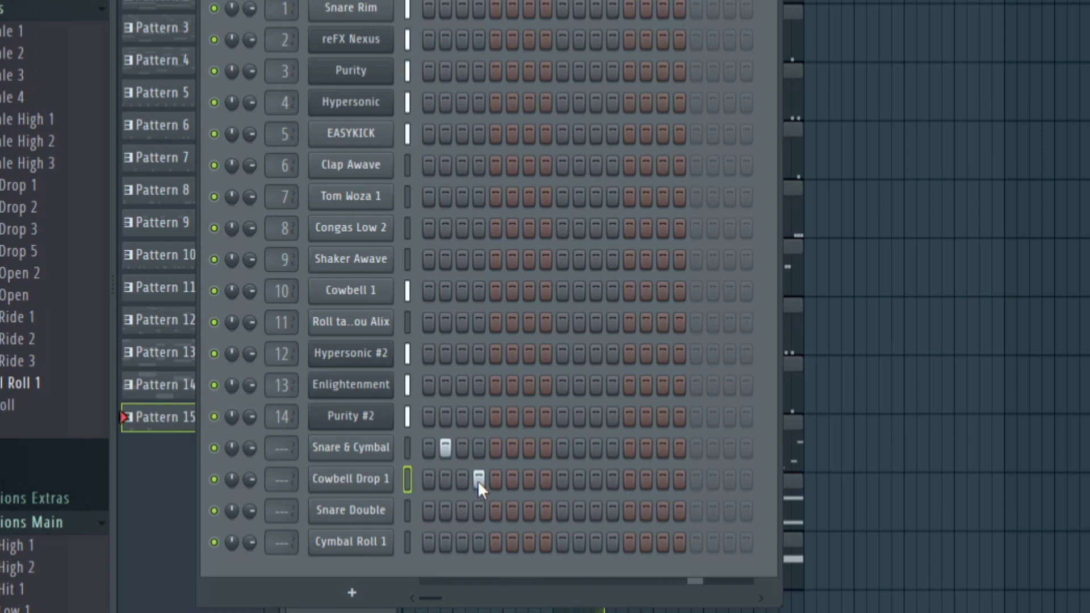
pyautogui.click(478, 480)
pyautogui.click(462, 480)
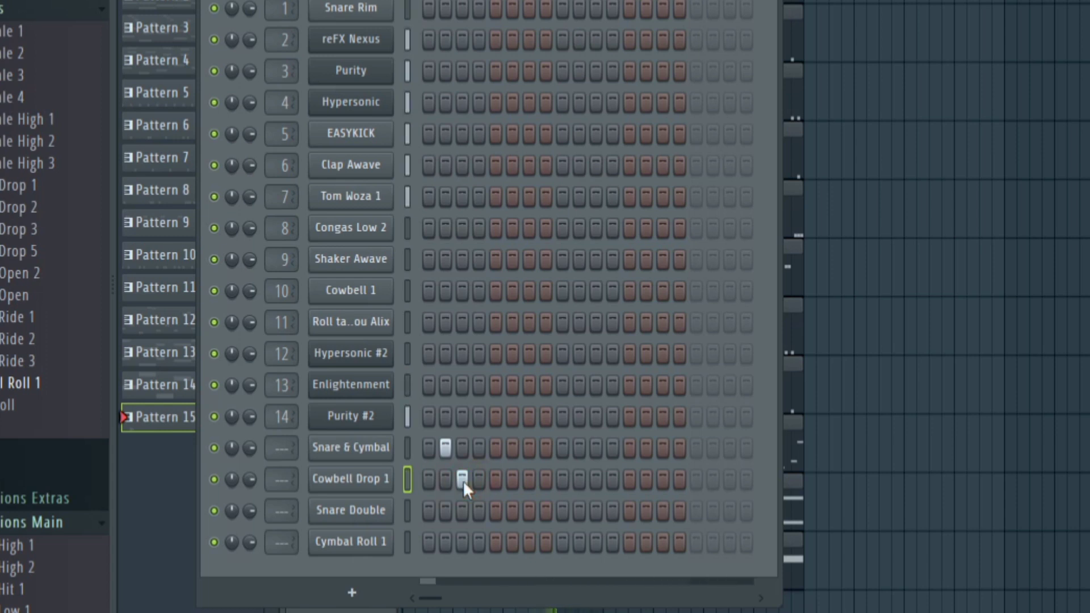
pyautogui.click(462, 481)
pyautogui.click(479, 480)
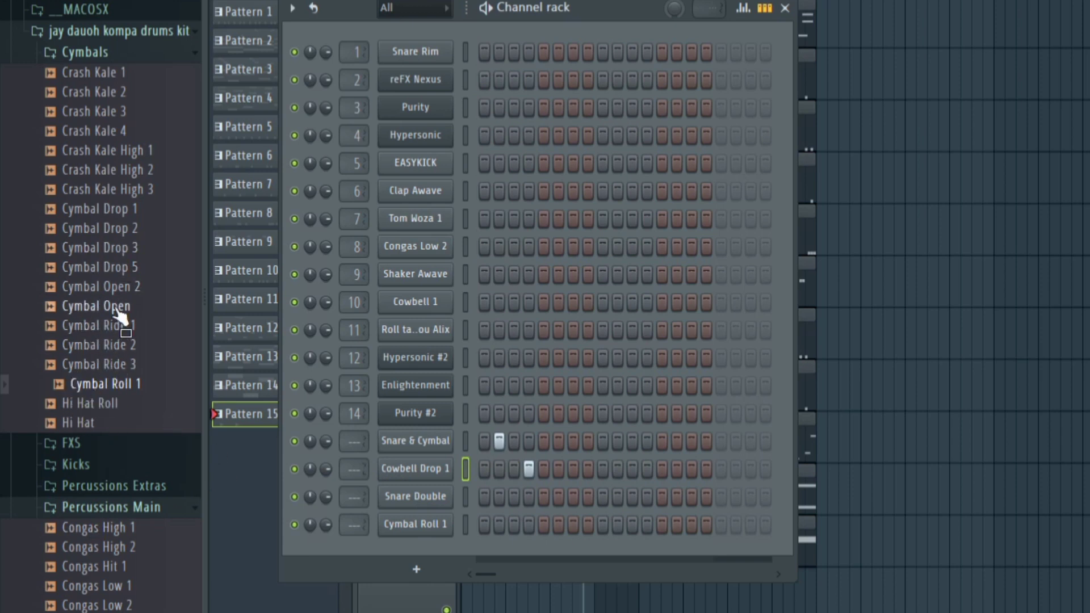
# - Find the Toms Roll L sample in the drum kit's Toms folder and add it as a new channel
pyautogui.scroll(-8, 116, 312)
pyautogui.scroll(4, 117, 313)
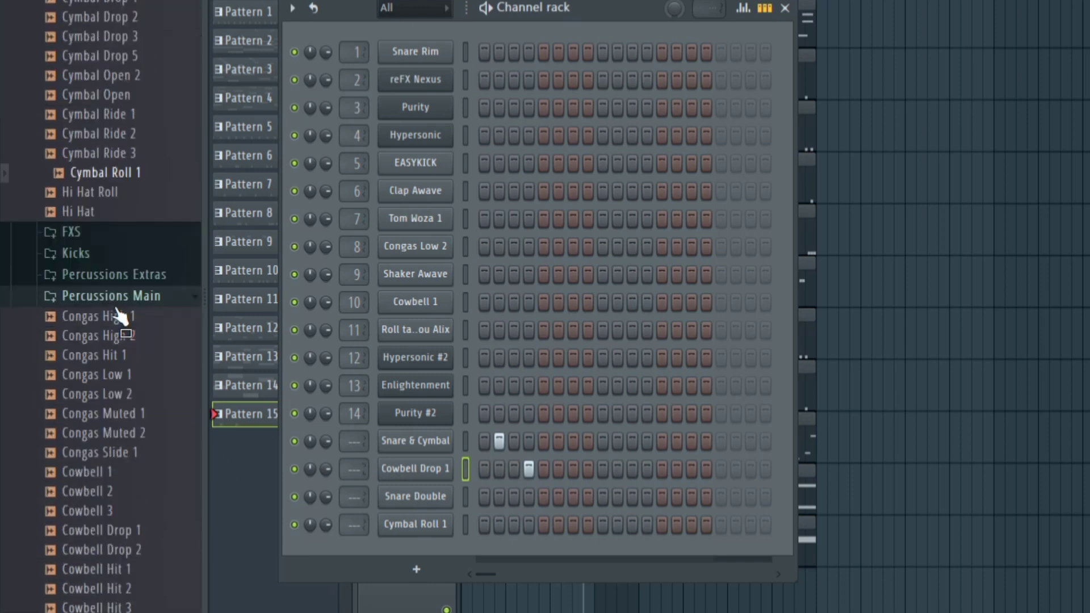
pyautogui.scroll(-9, 122, 318)
pyautogui.click(113, 320)
pyautogui.moveTo(116, 335); pyautogui.dragTo(412, 554)
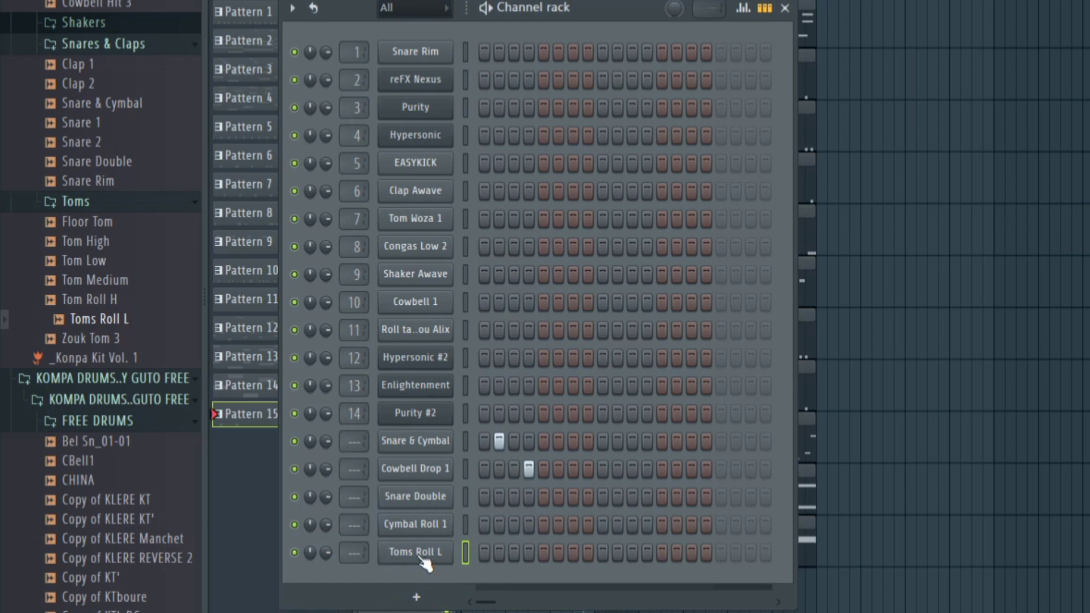
# - Place a Toms Roll L hit on step 8 of Pattern 15, trying step 7 first
pyautogui.click(571, 553)
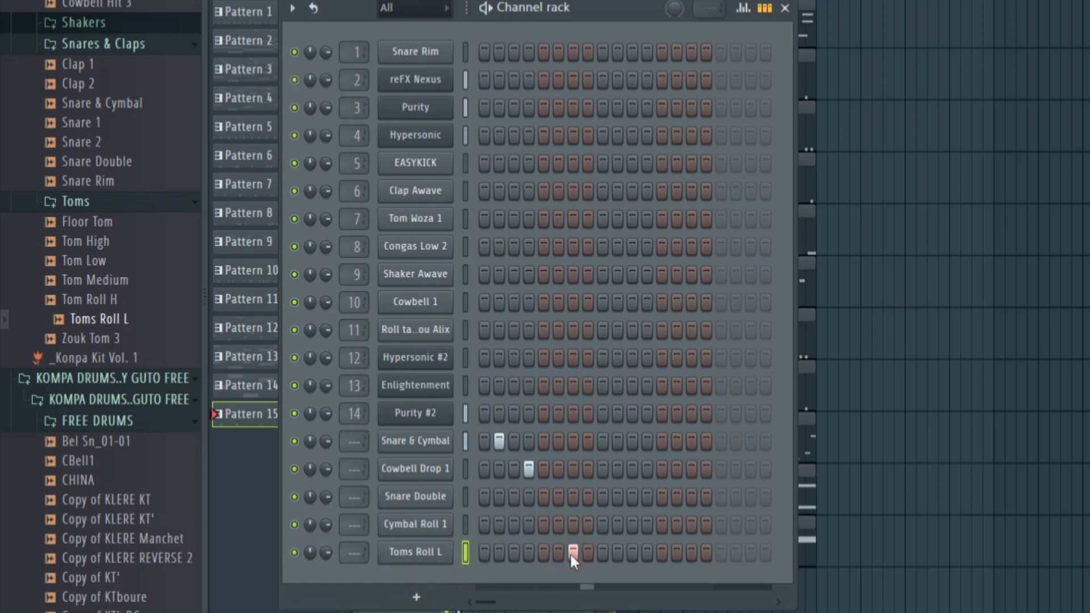
pyautogui.click(572, 554)
pyautogui.click(584, 553)
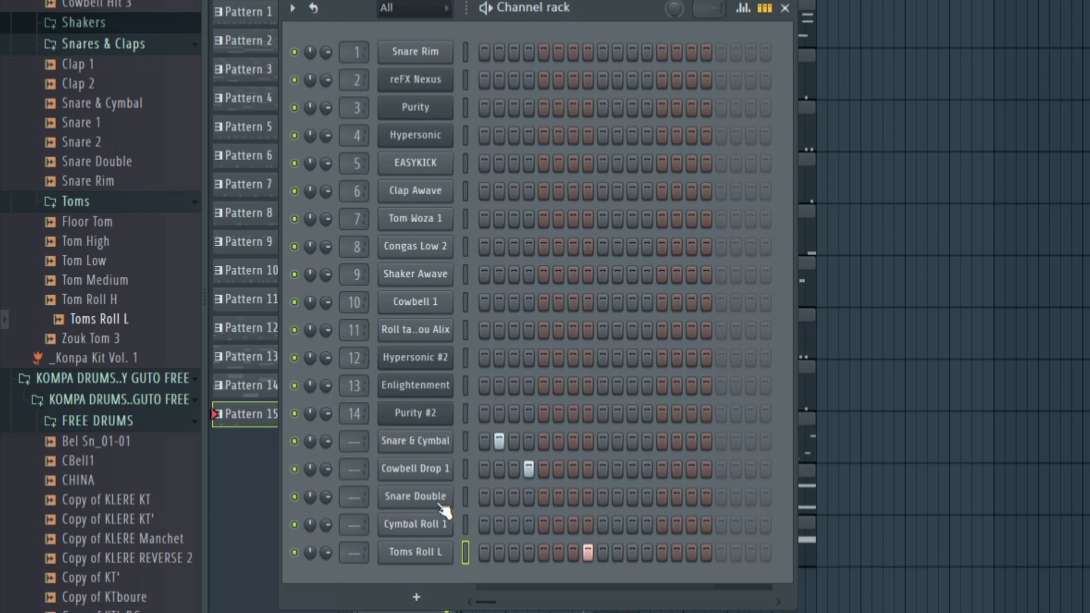
# - Place Snare Double hits on steps 9 and 16 of Pattern 15, trying out the positions just before step 16
pyautogui.click(604, 496)
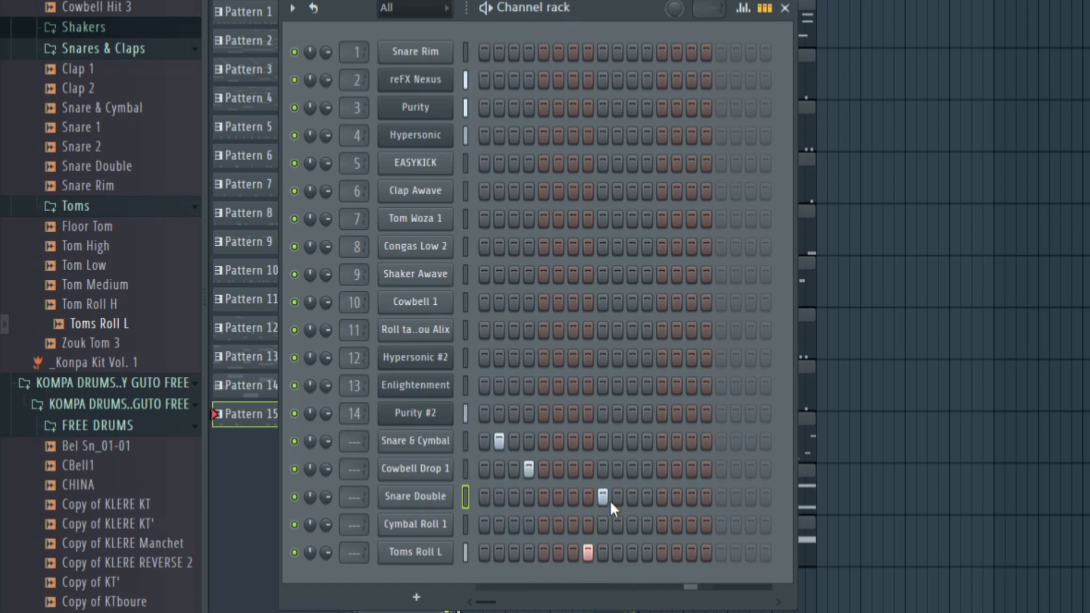
pyautogui.click(679, 499)
pyautogui.rightClick(680, 500)
pyautogui.click(688, 504)
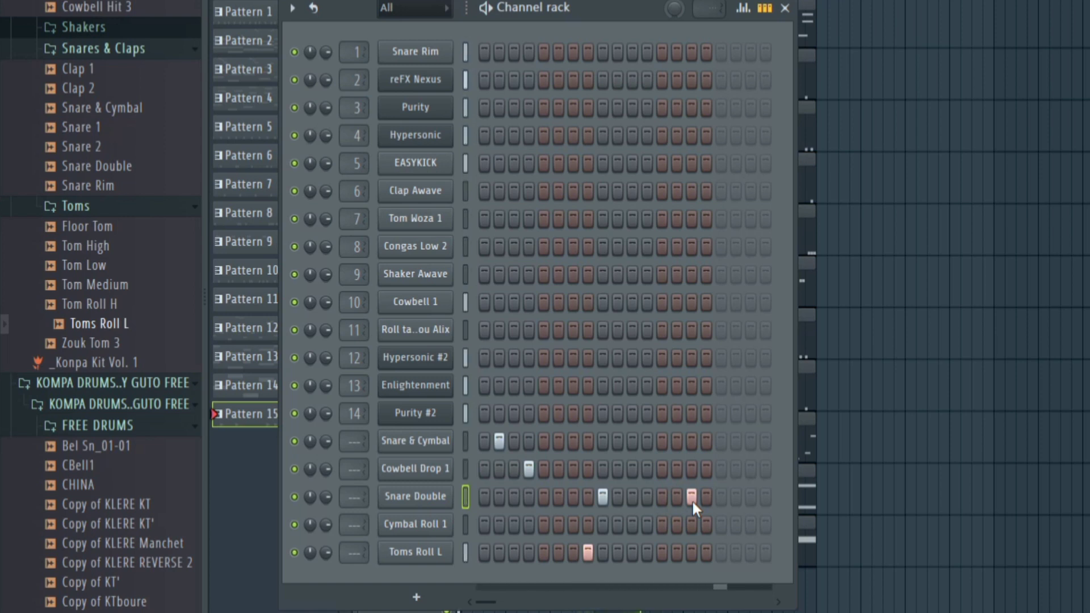
pyautogui.click(692, 499)
pyautogui.click(706, 498)
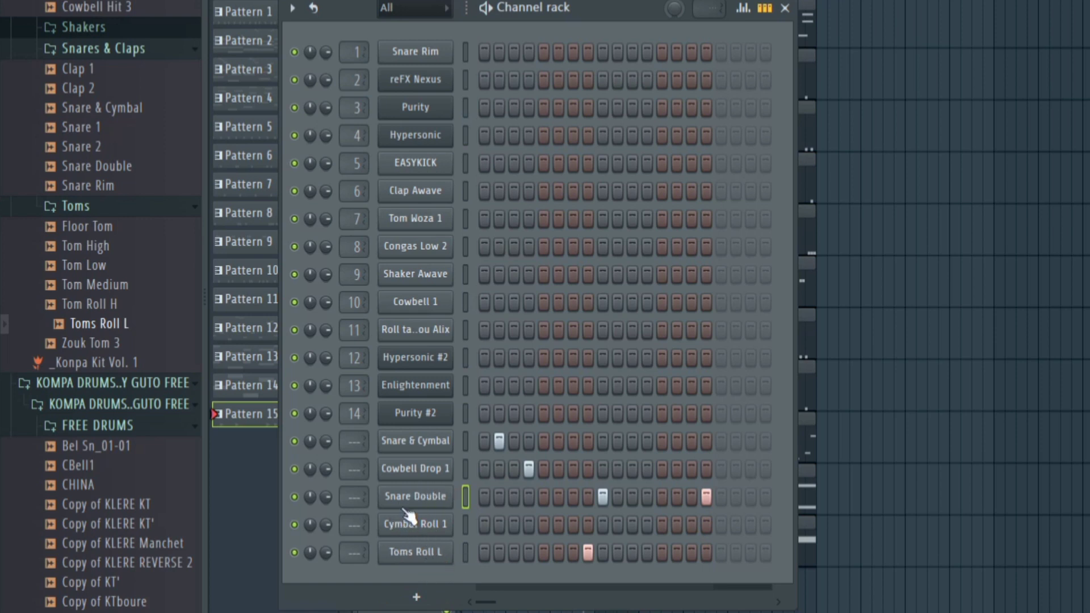
# - Draw a C5 note about six steps long at the start of bar 2 in the Cymbal Roll 1 piano roll
pyautogui.rightClick(426, 522)
pyautogui.click(536, 397)
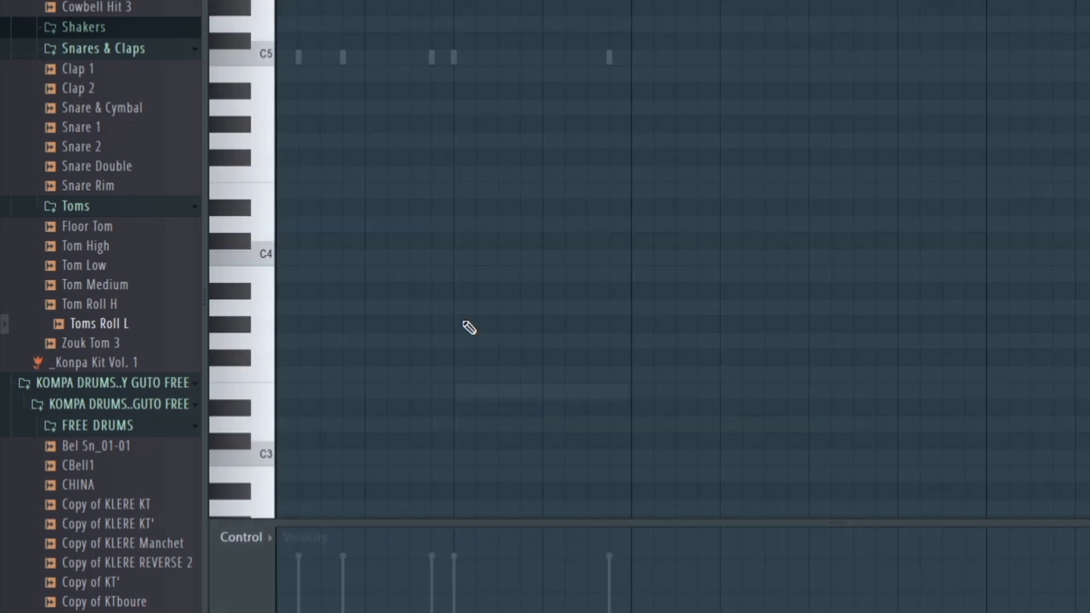
pyautogui.scroll(4, 264, 102)
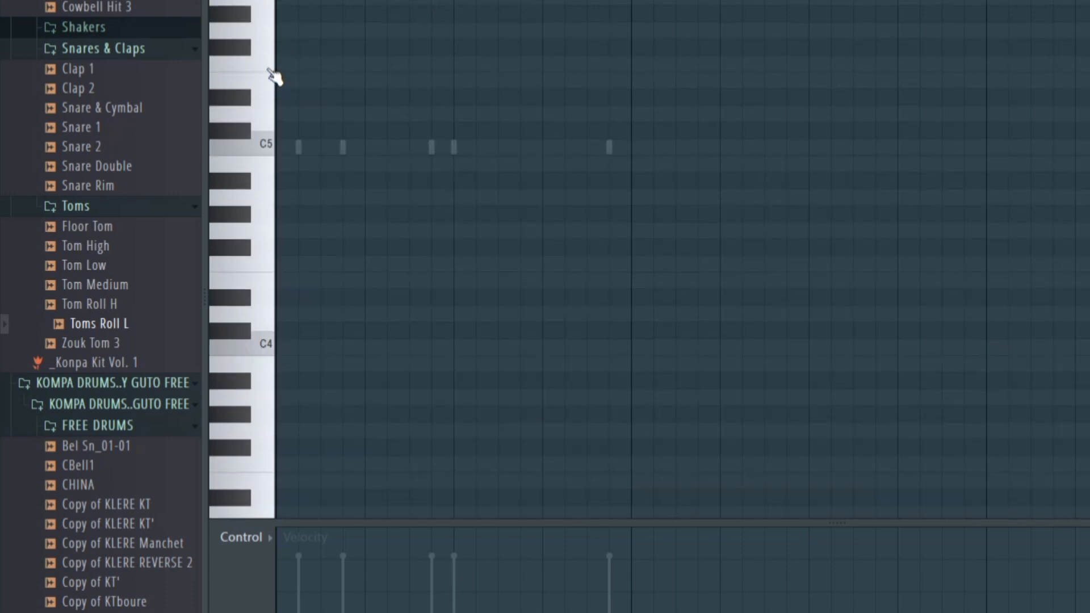
pyautogui.click(272, 159)
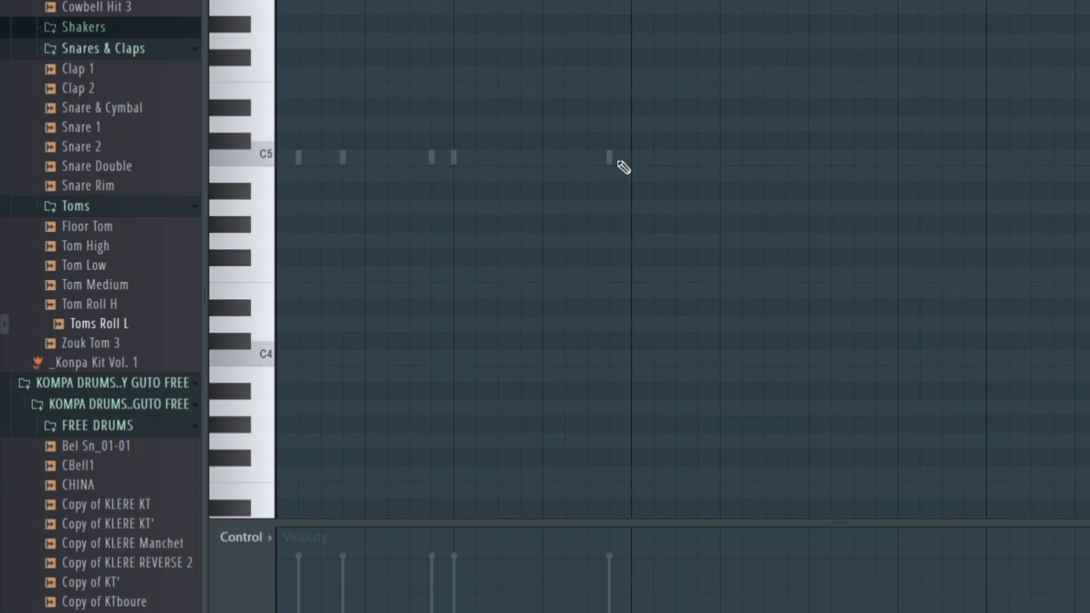
pyautogui.click(638, 159)
pyautogui.moveTo(699, 157); pyautogui.dragTo(766, 156)
# - Return to the playlist and play the arrangement through the bar 4 transition
pyautogui.press('space')
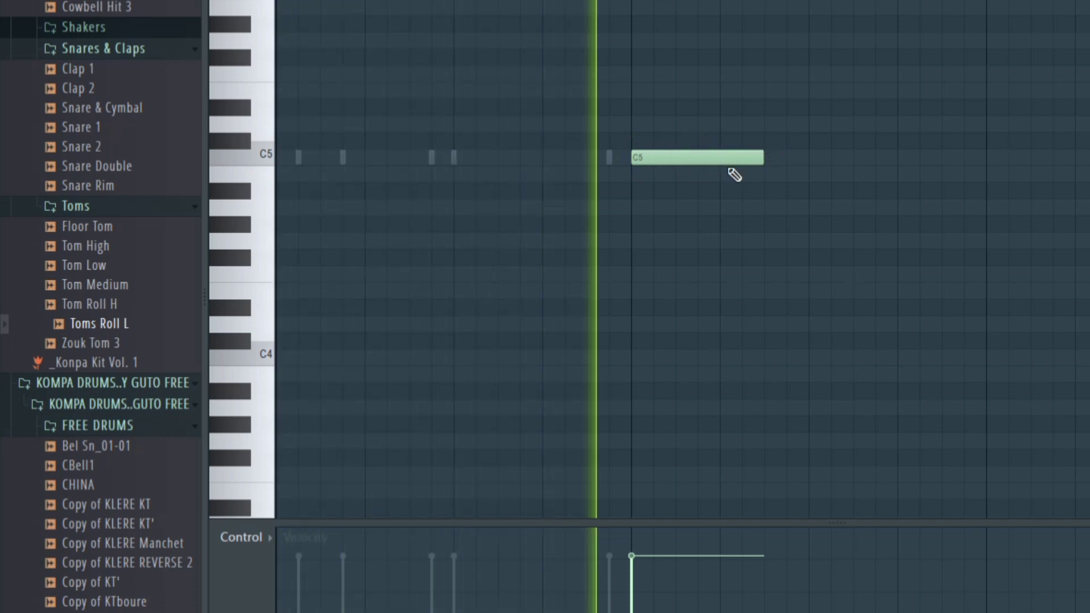
pyautogui.click(863, 1)
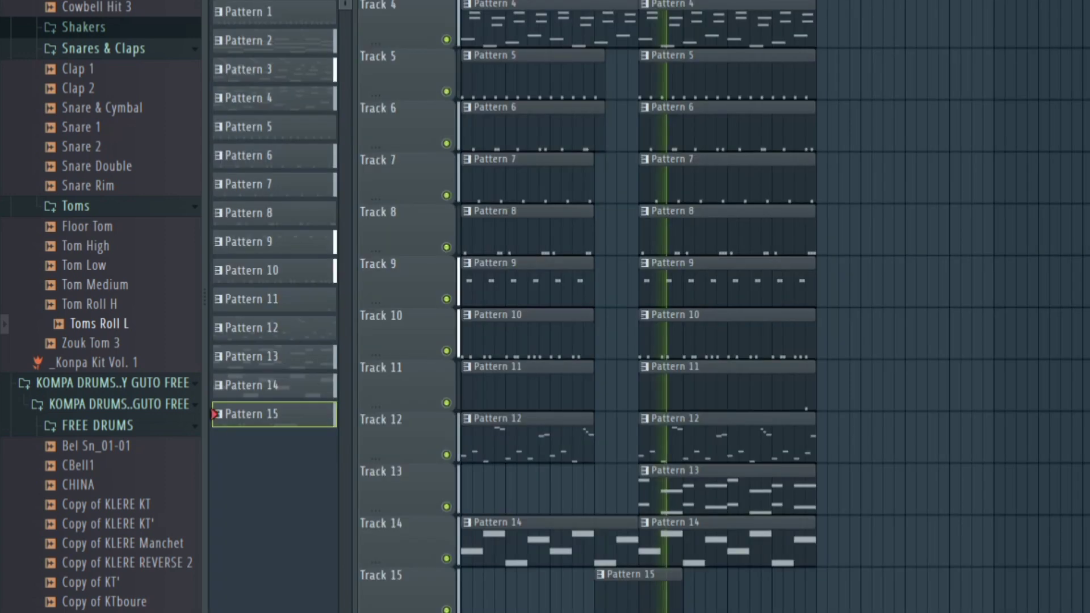
pyautogui.click(581, 1)
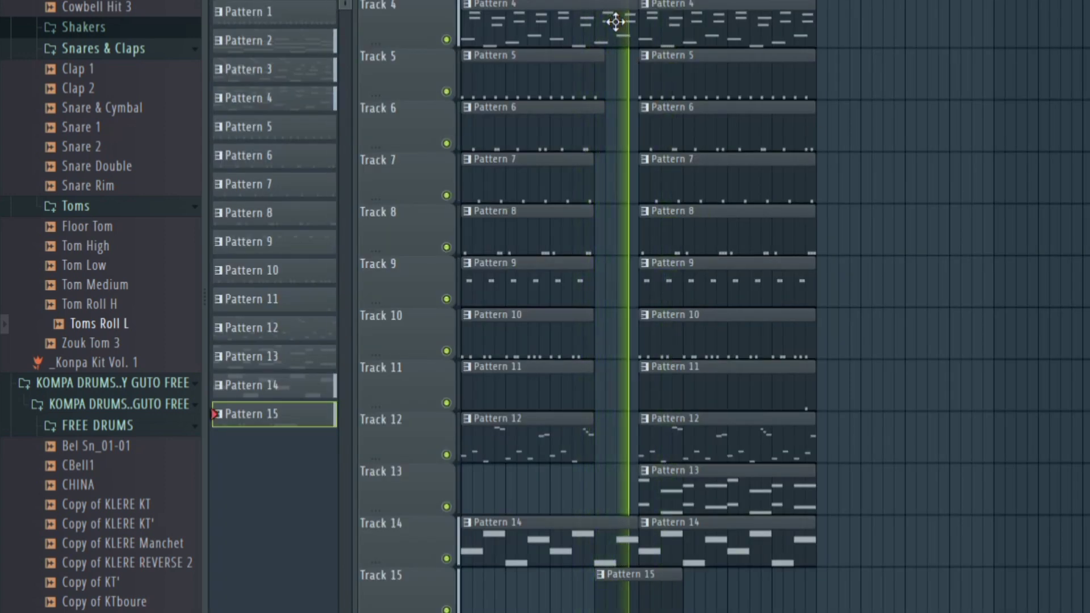
pyautogui.press('space')
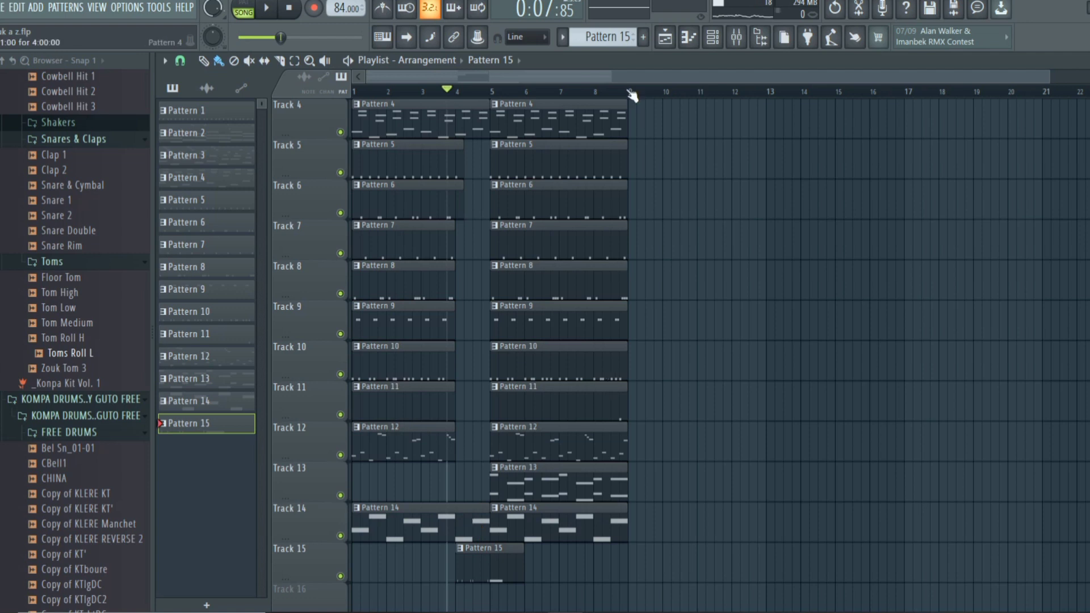
# - Create the empty Pattern 16 and place its clip at bar 4 on Track 16
pyautogui.press('F4')
pyautogui.scroll(-2, 492, 541)
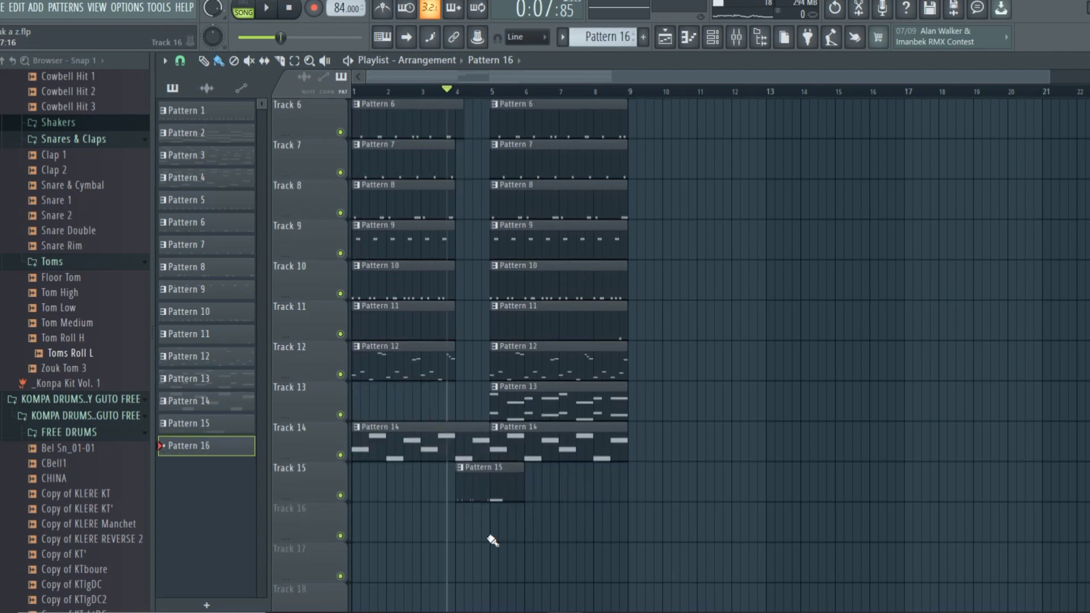
pyautogui.click(455, 533)
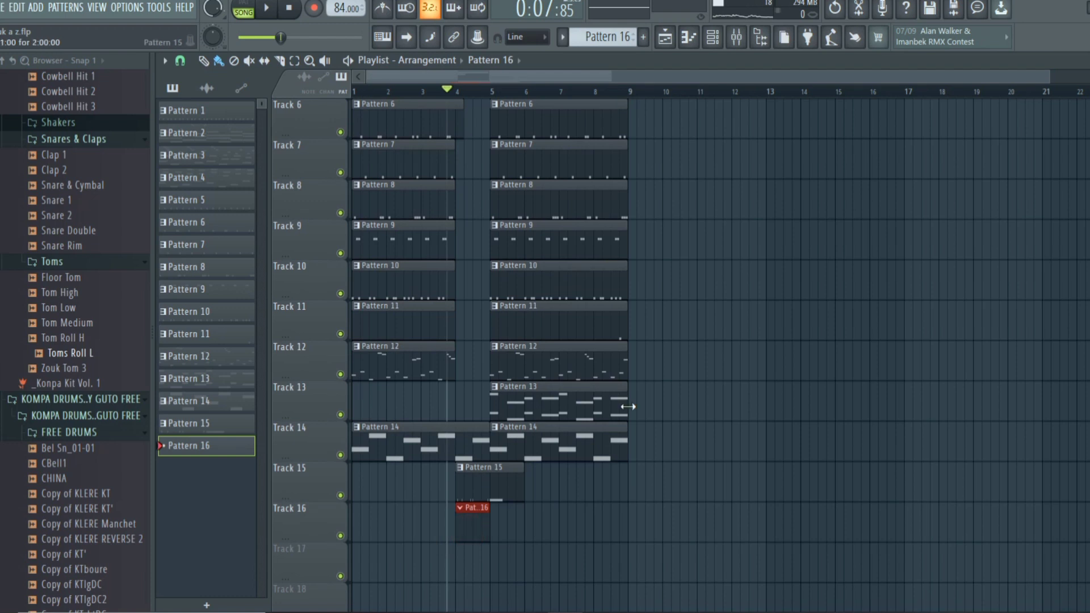
# - Add a Fruity DX10 channel and load its eFlute preset
pyautogui.click(712, 36)
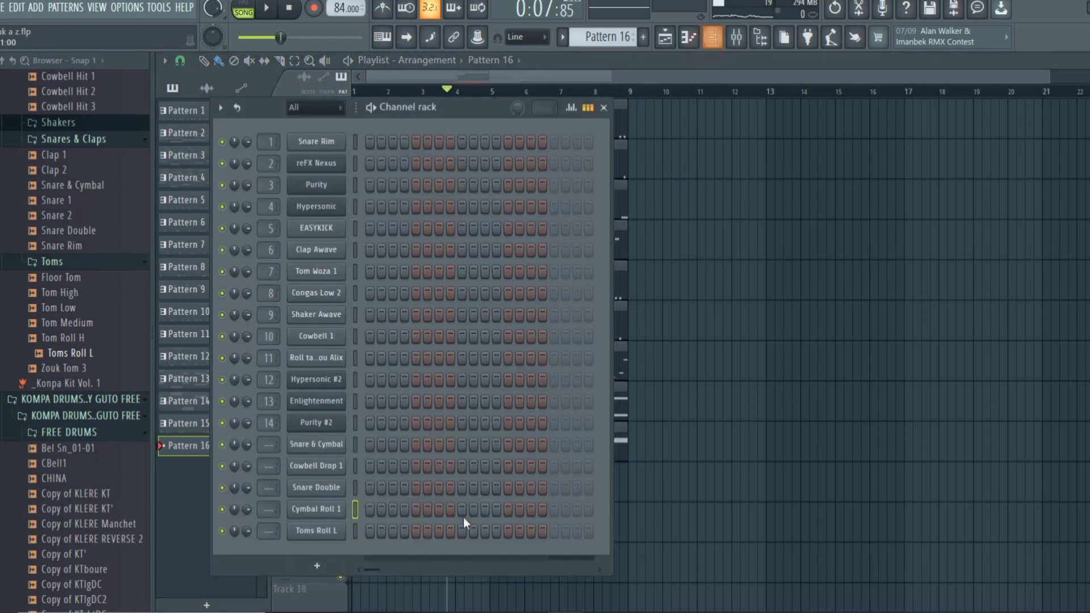
pyautogui.click(317, 566)
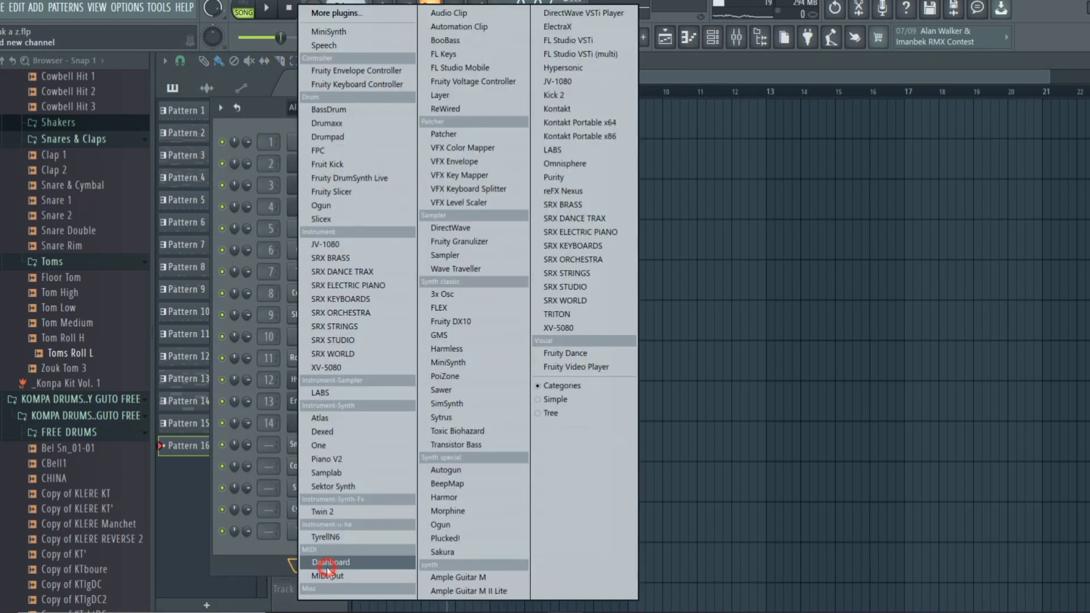
pyautogui.click(471, 322)
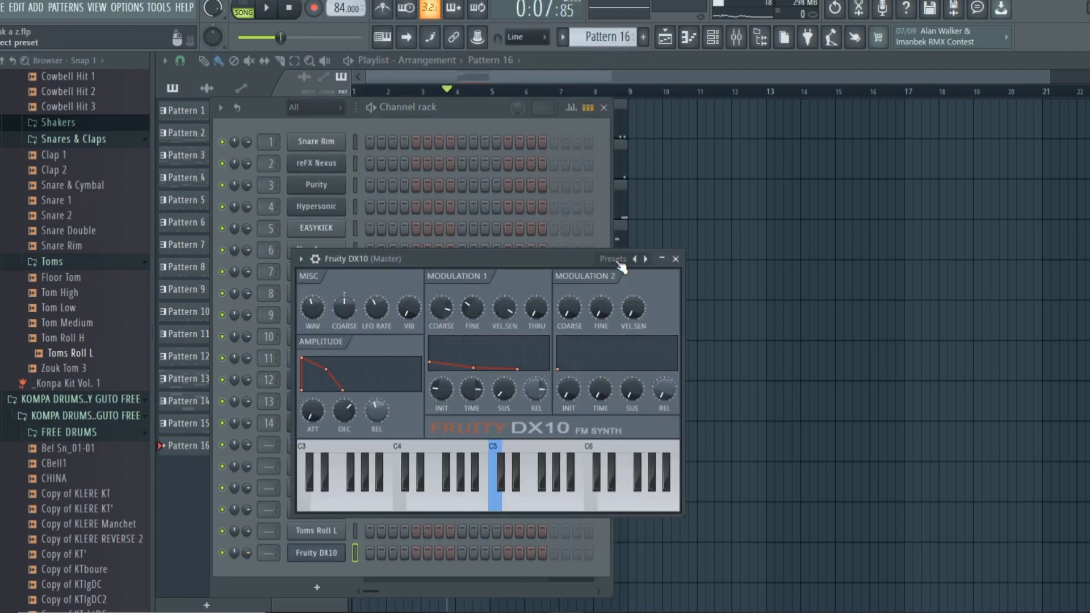
pyautogui.click(616, 260)
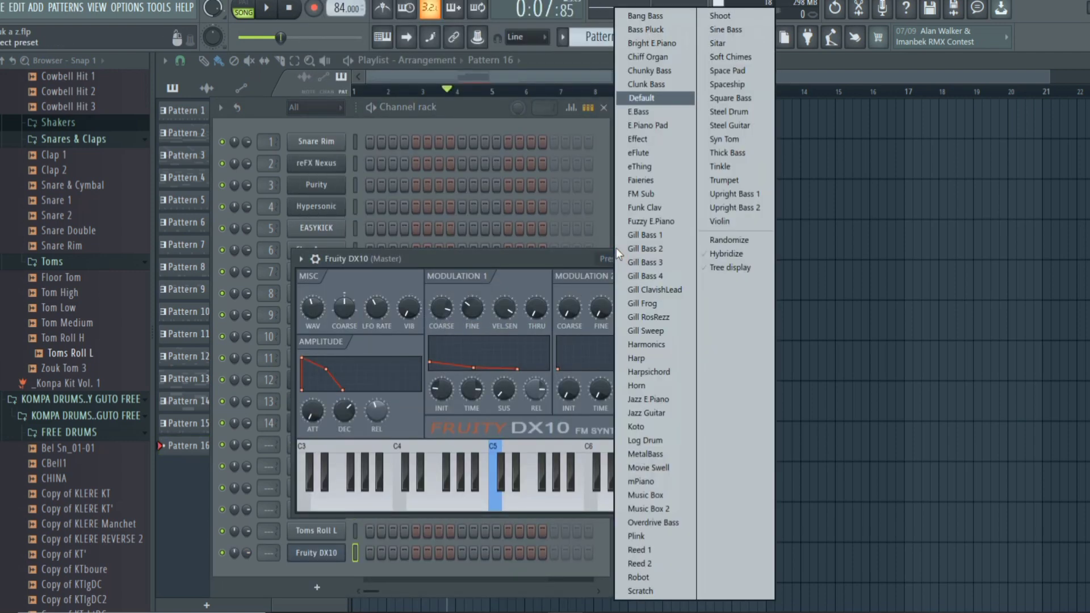
pyautogui.click(646, 152)
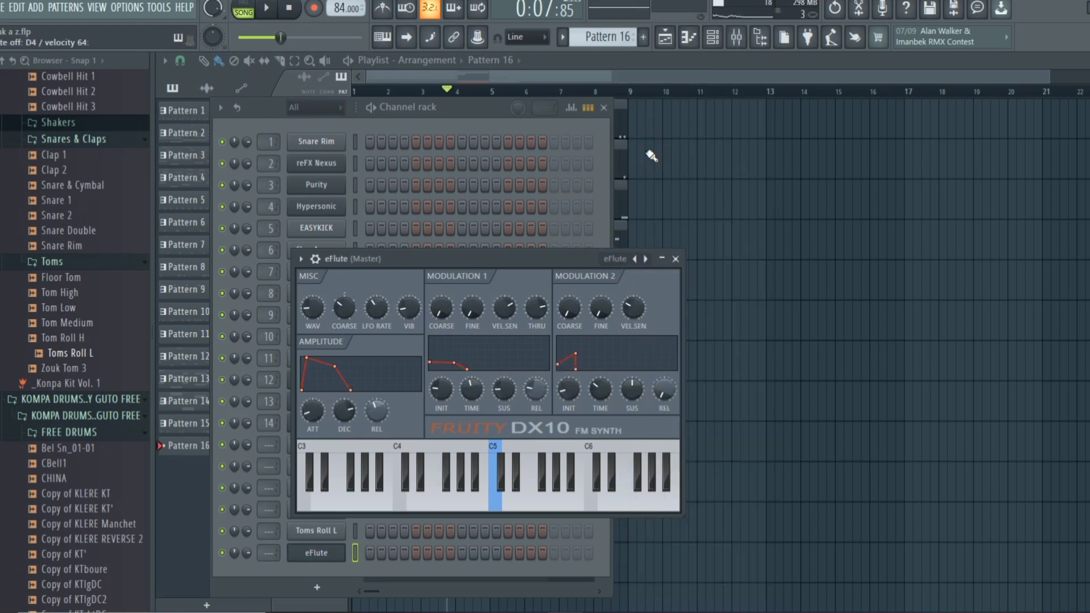
pyautogui.click(675, 258)
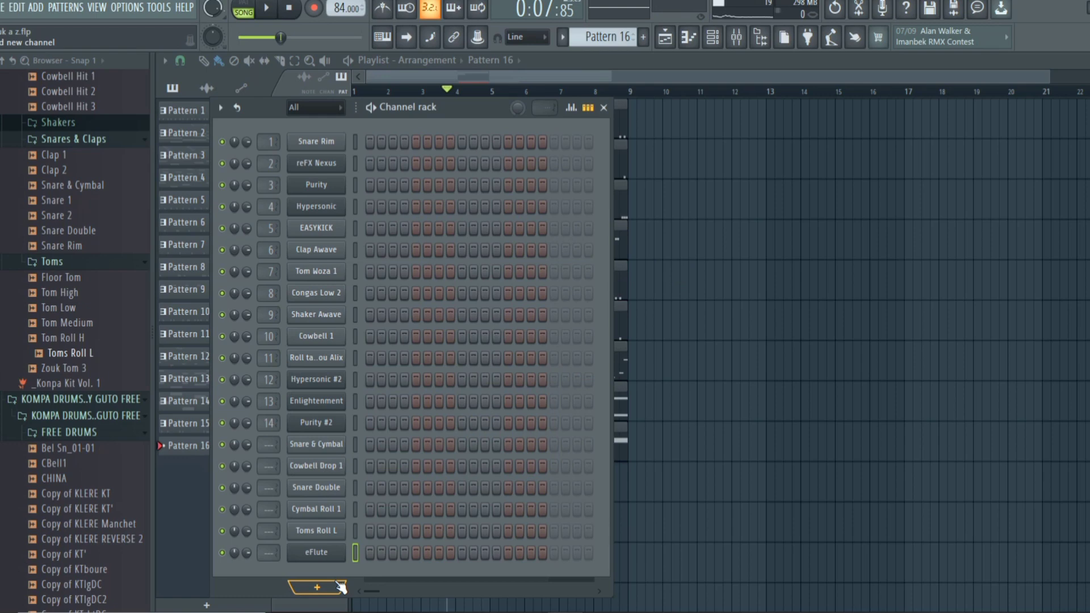
# - Add C4 and E5 notes, each six steps long, starting at step 5 in the eFlute piano roll
pyautogui.rightClick(331, 554)
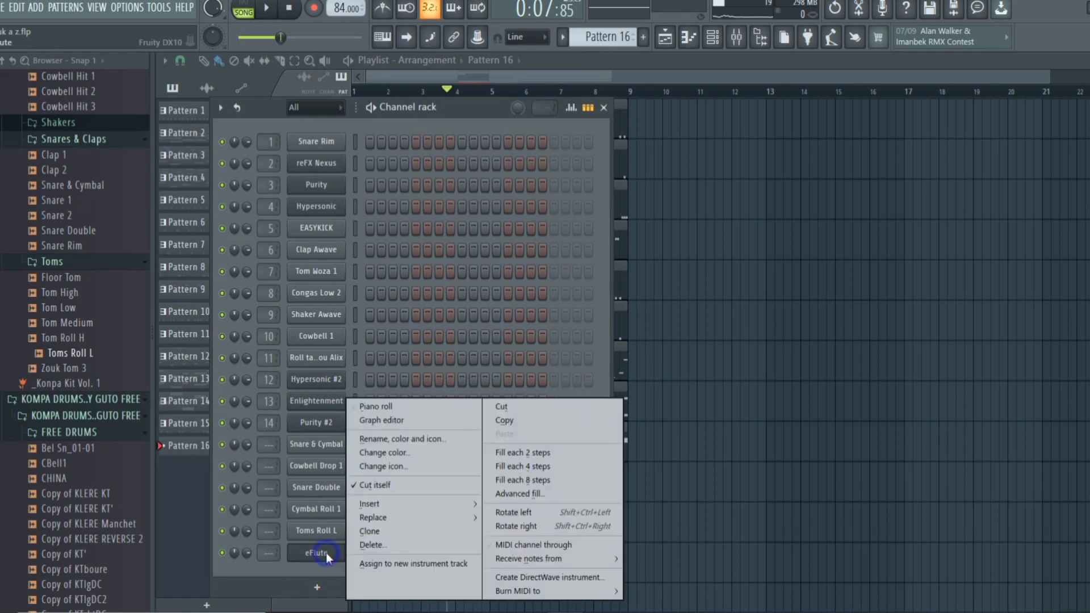
pyautogui.click(407, 409)
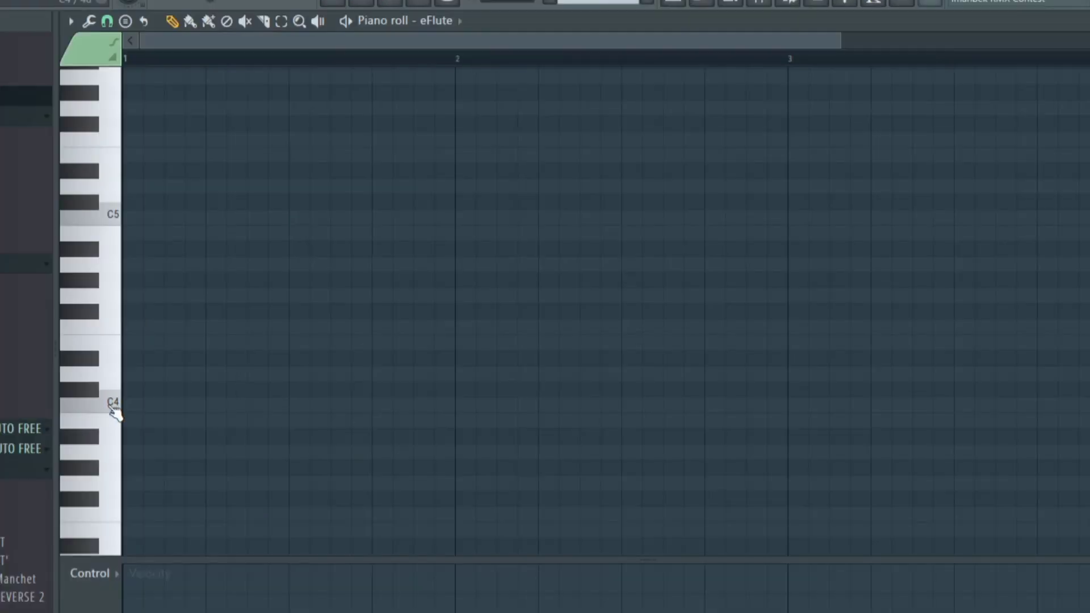
pyautogui.click(214, 405)
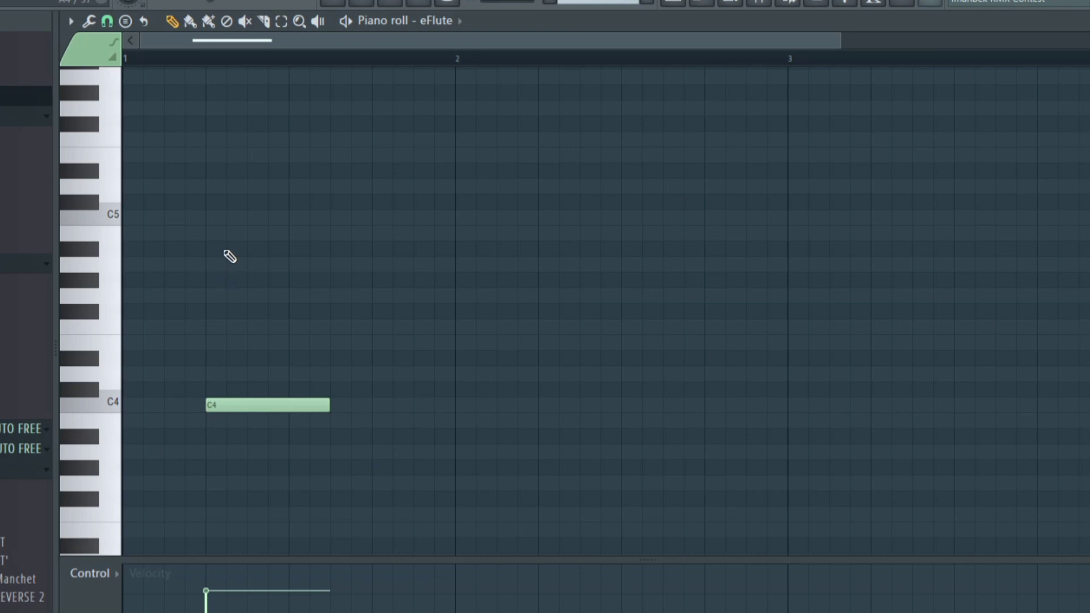
pyautogui.click(214, 156)
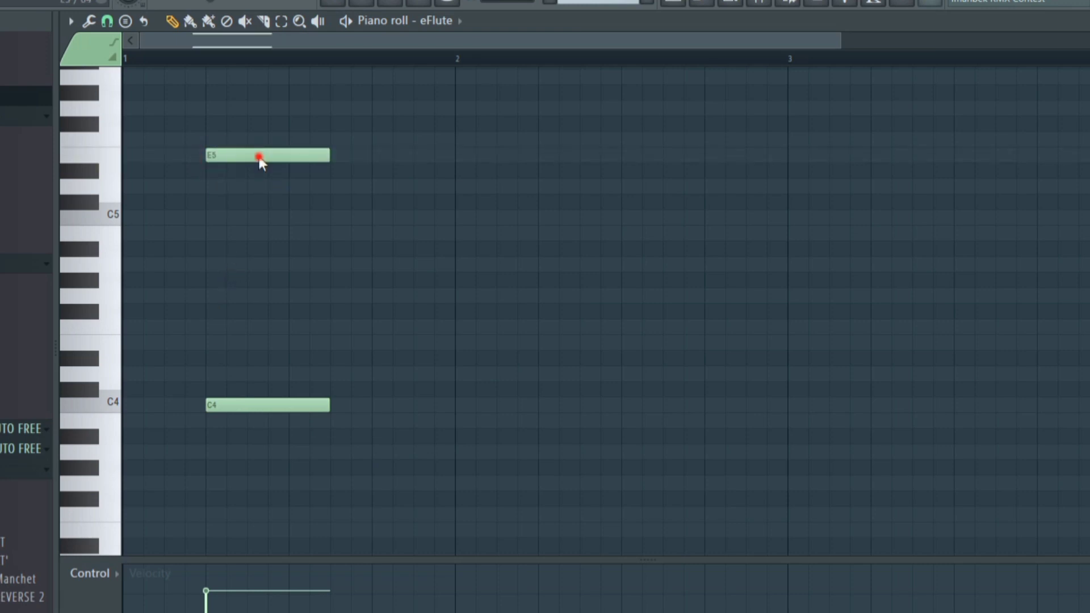
# - Turn the E5 note into a slide note in its note properties
pyautogui.doubleClick(259, 156)
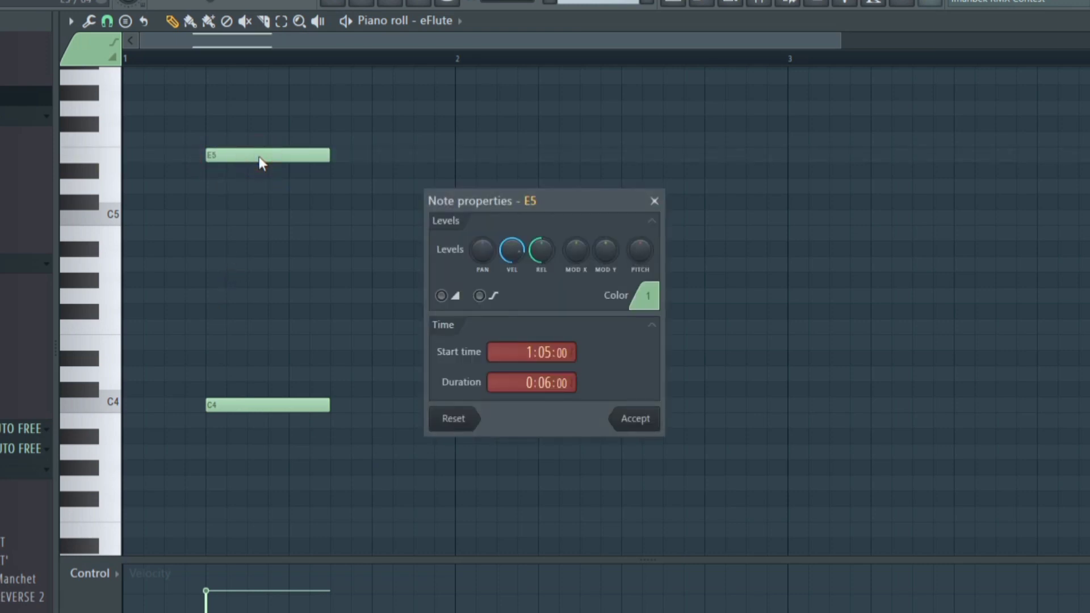
pyautogui.click(443, 295)
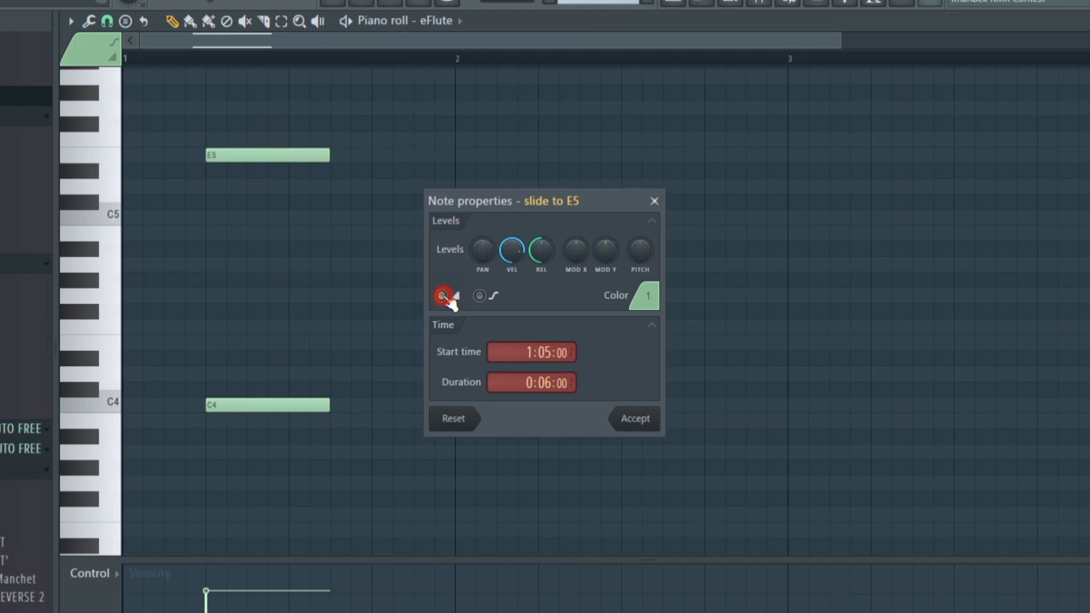
pyautogui.click(649, 429)
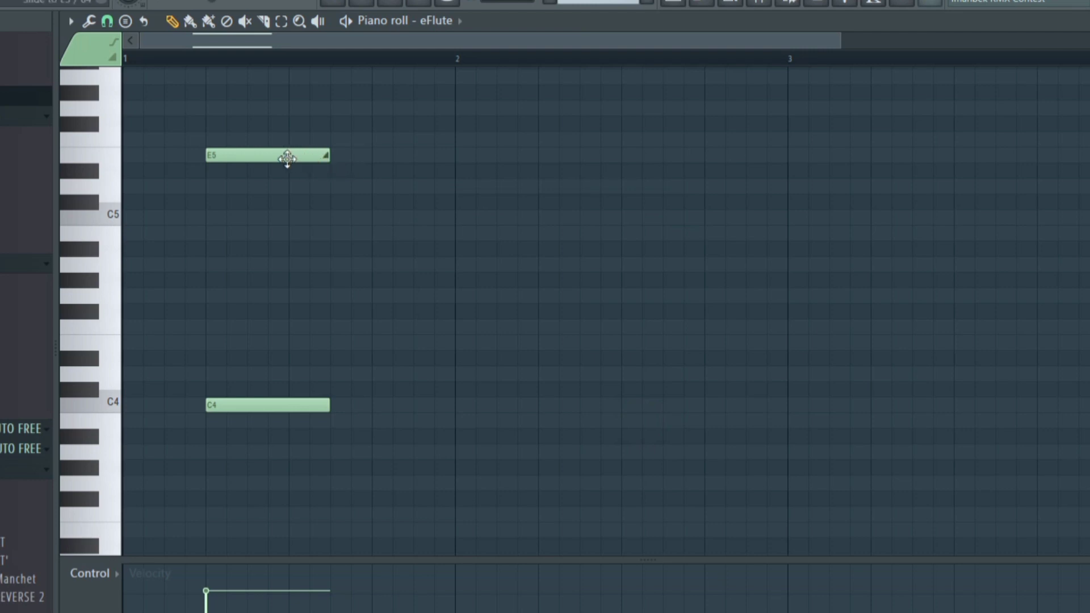
# - Play back the eFlute slide and delete both the E5 and C4 notes from the piano roll
pyautogui.press('space')
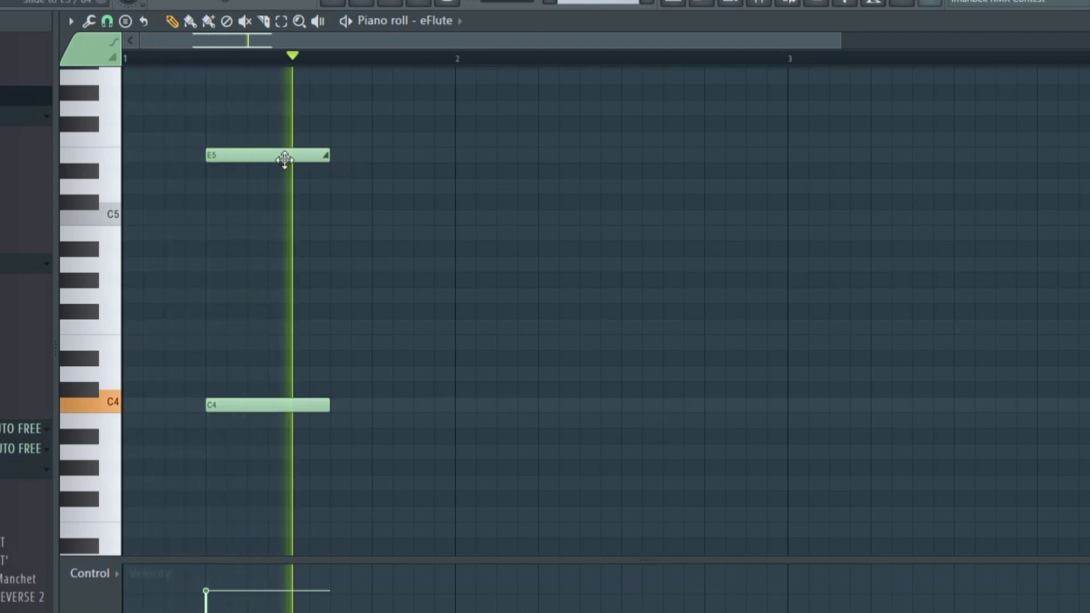
pyautogui.press('space')
pyautogui.rightClick(280, 152)
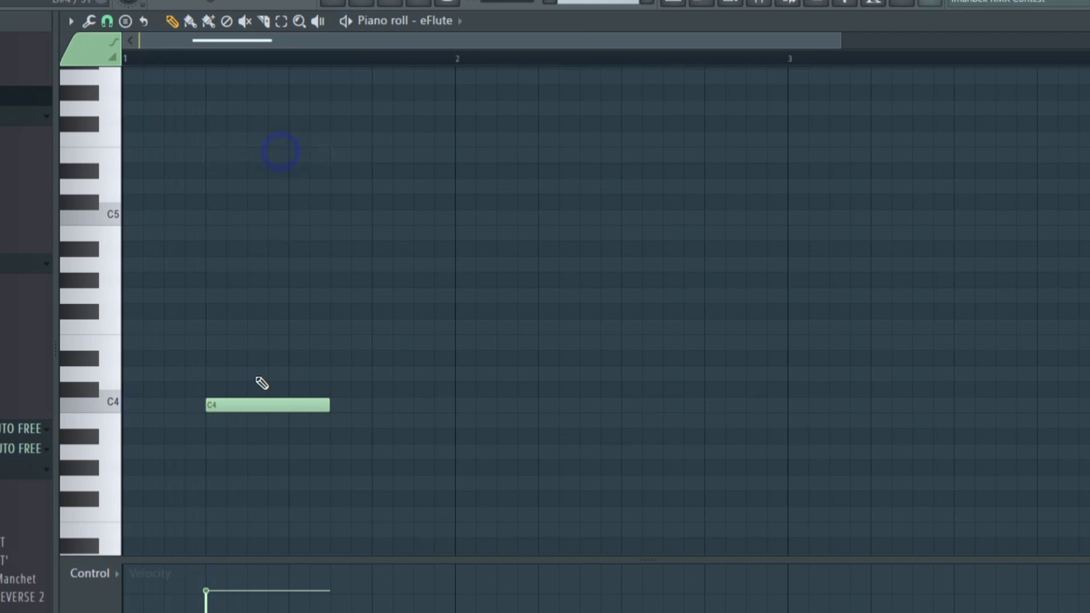
pyautogui.rightClick(259, 406)
# - Add C4 and C3 notes, each four steps long, at the start of bar 1 in the eFlute piano roll
pyautogui.scroll(-1, 129, 426)
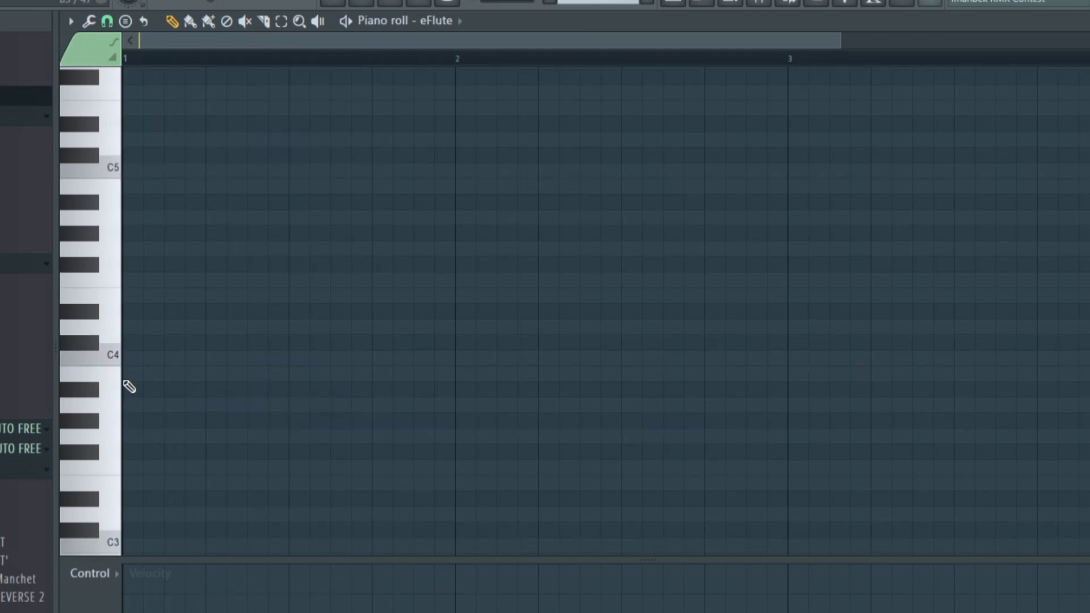
pyautogui.scroll(-1, 119, 332)
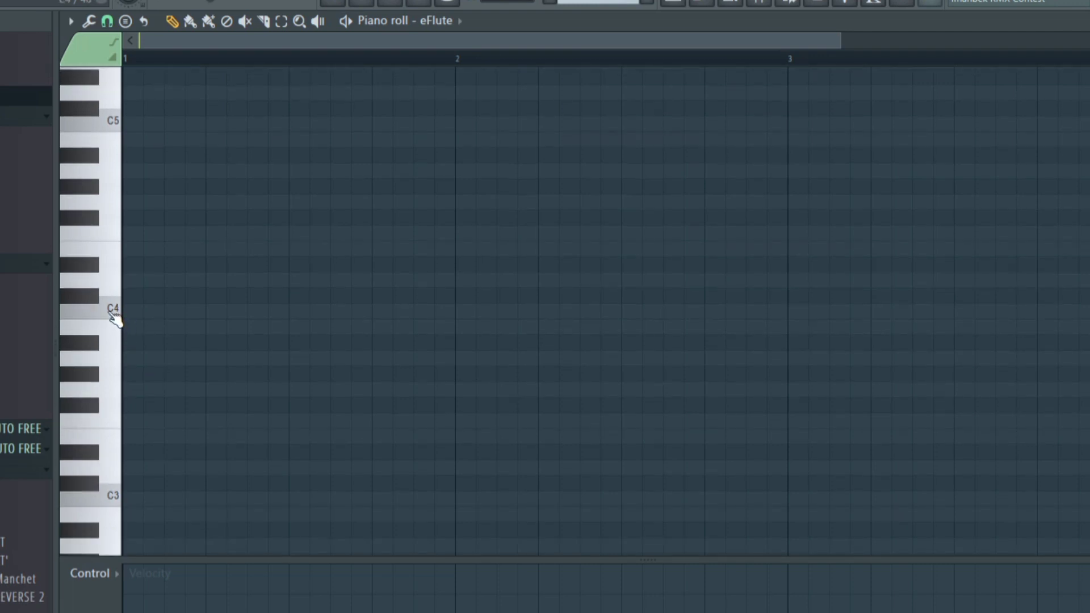
pyautogui.click(114, 314)
pyautogui.click(132, 311)
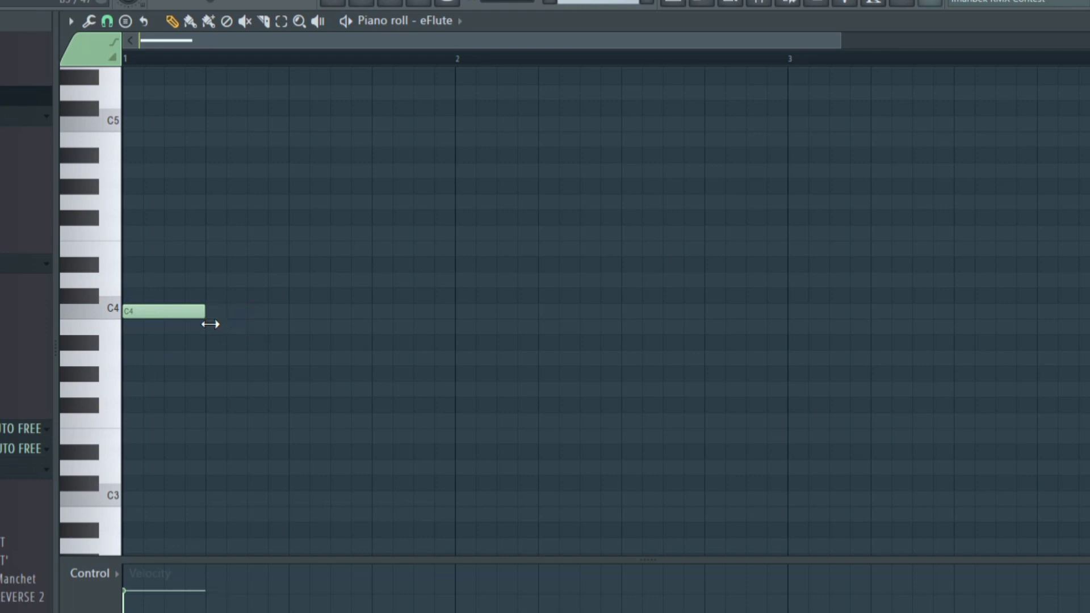
pyautogui.scroll(-2, 174, 315)
pyautogui.click(116, 404)
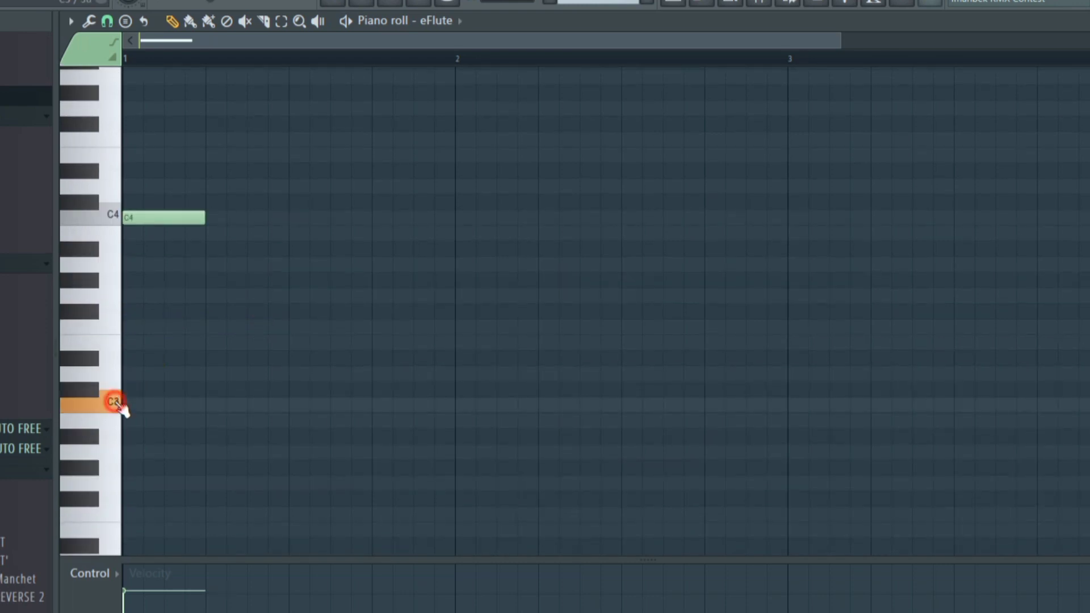
pyautogui.click(134, 404)
pyautogui.click(159, 404)
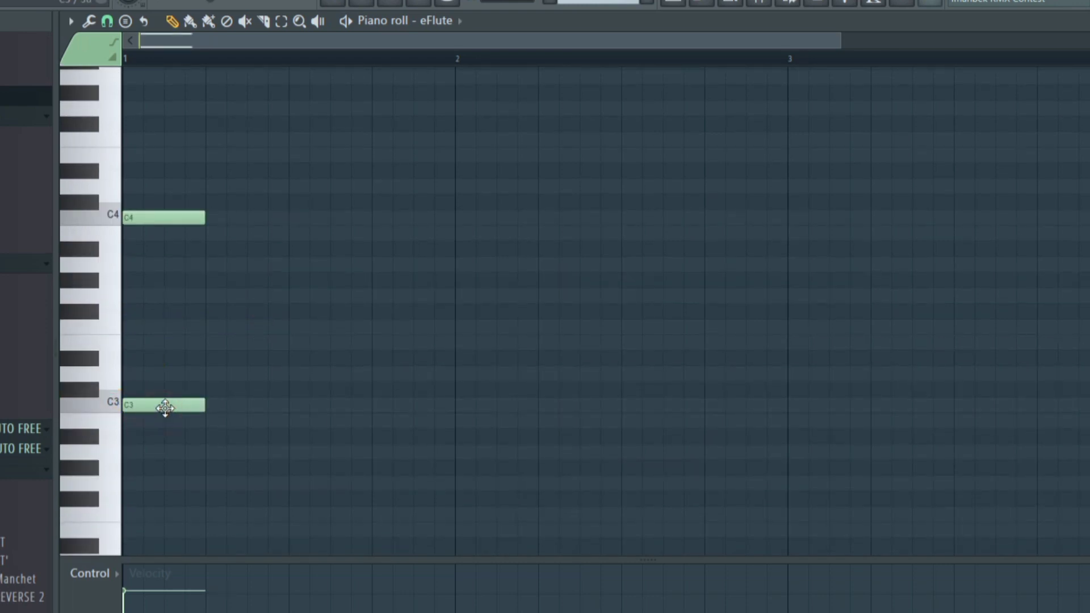
# - Turn the C3 note into a slide note in its note properties and audition the downward slide
pyautogui.doubleClick(165, 408)
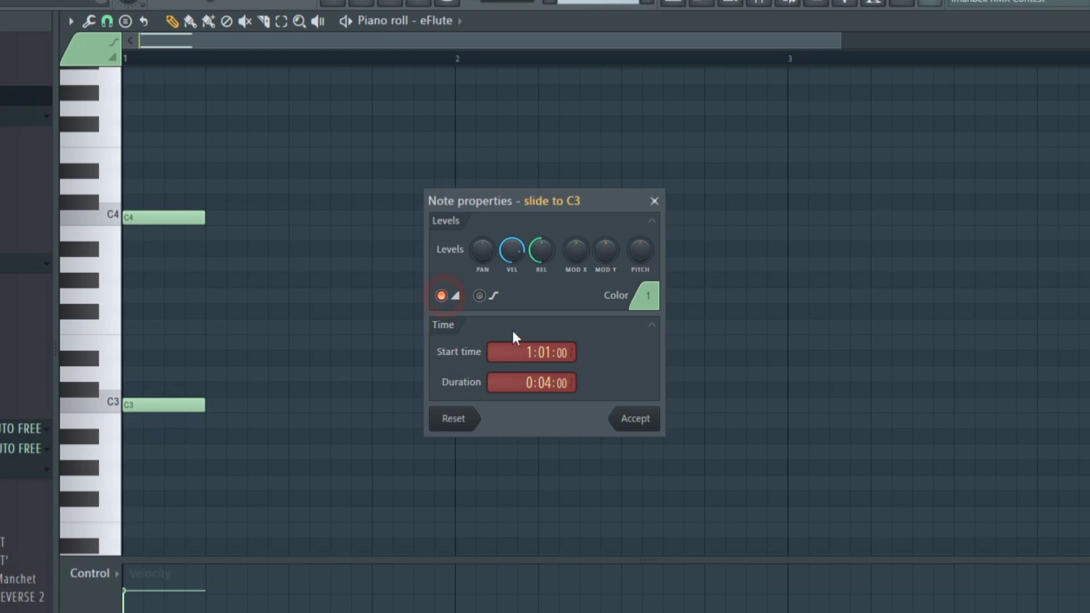
pyautogui.click(635, 419)
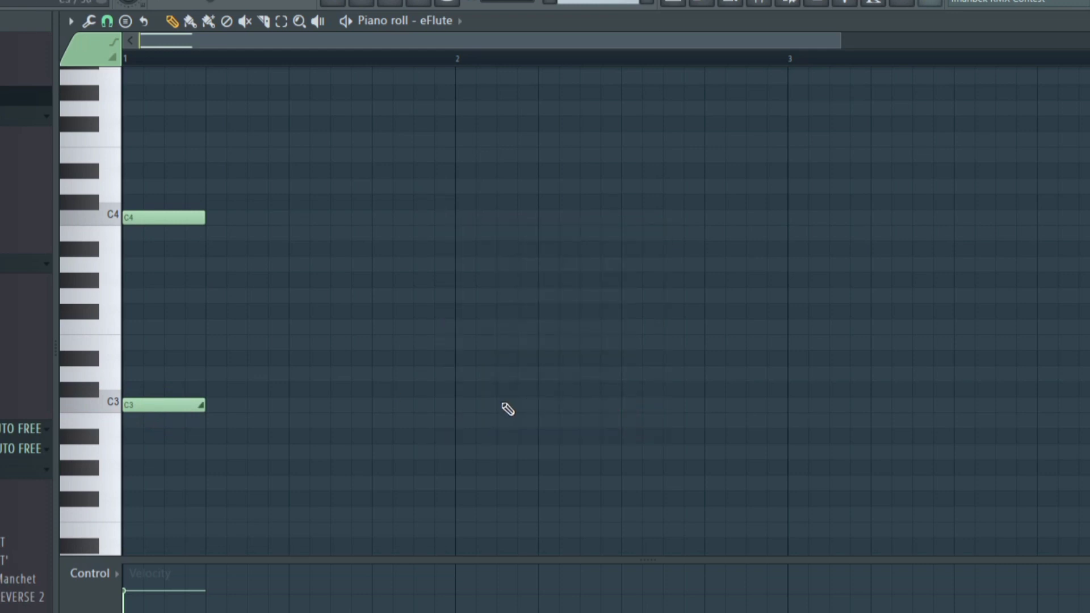
pyautogui.press('space')
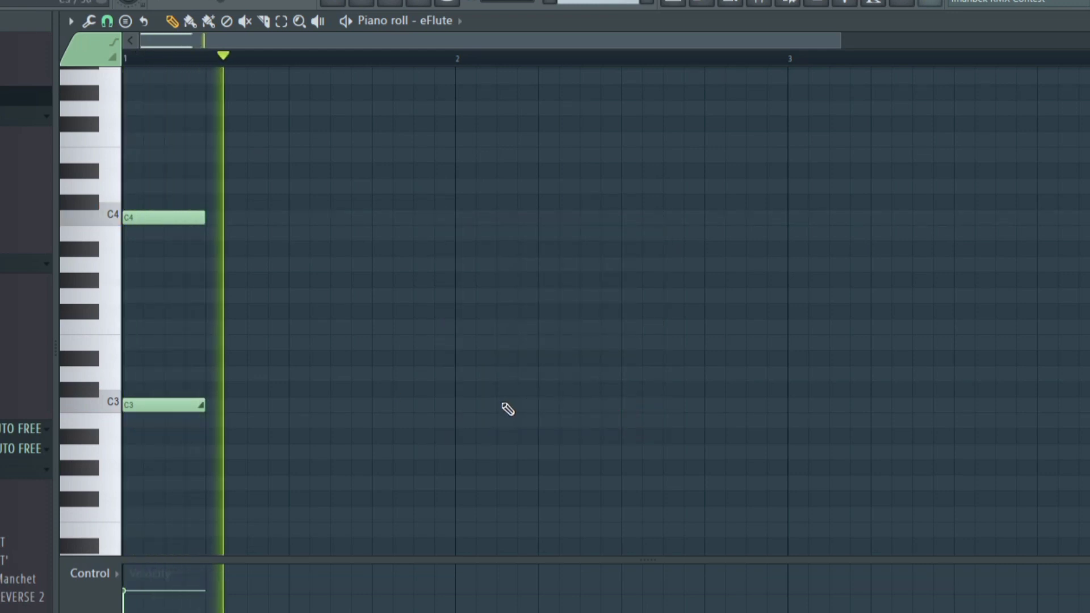
pyautogui.press('space')
pyautogui.press('space')
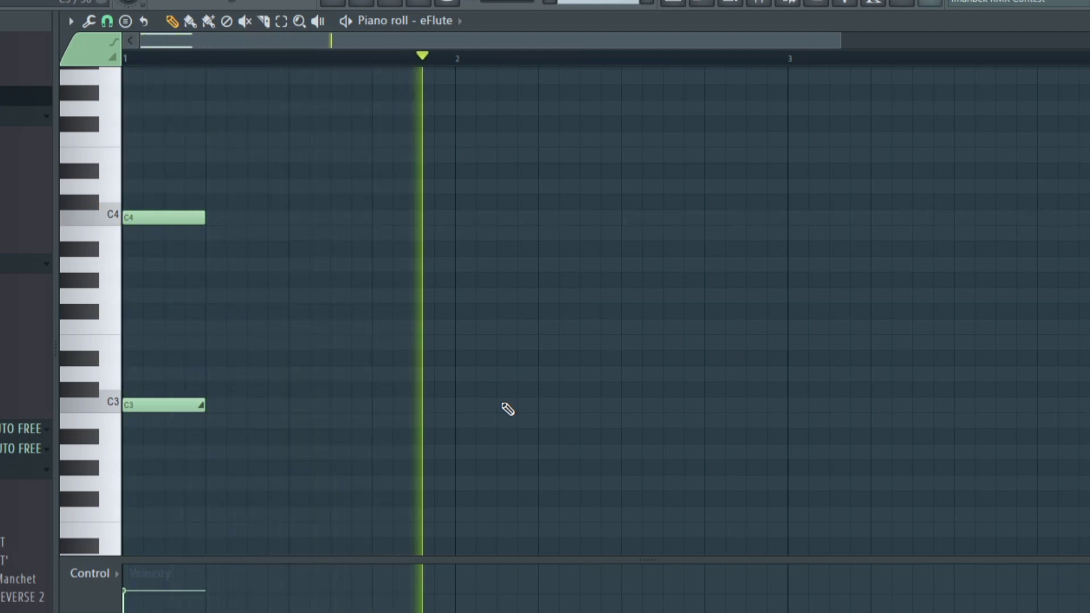
pyautogui.press('space')
# - Delete the C3 slide note and play back the C4 note alone for comparison
pyautogui.rightClick(138, 409)
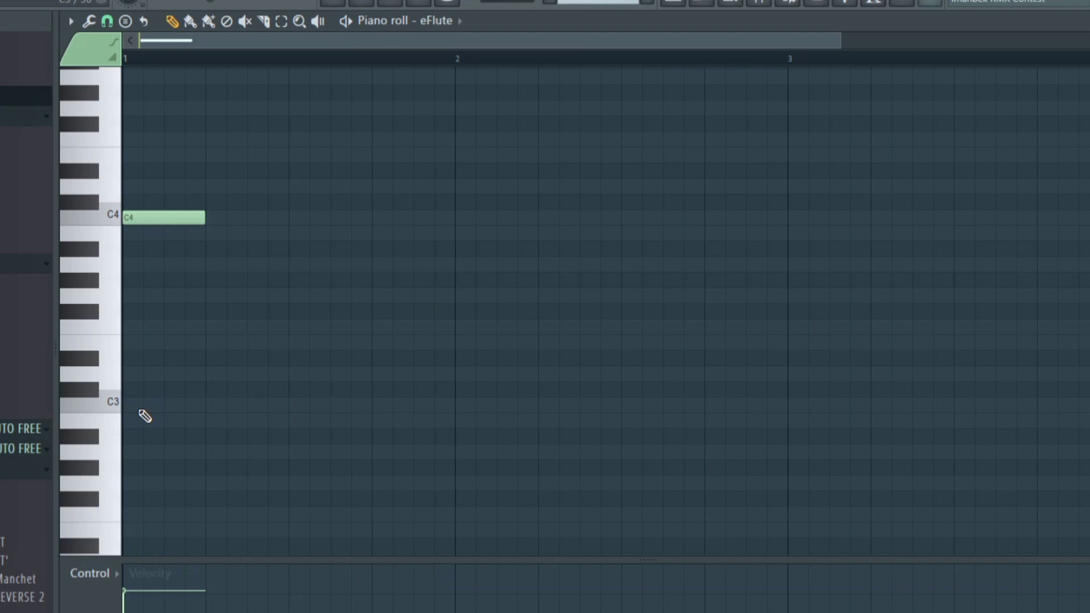
pyautogui.press('space')
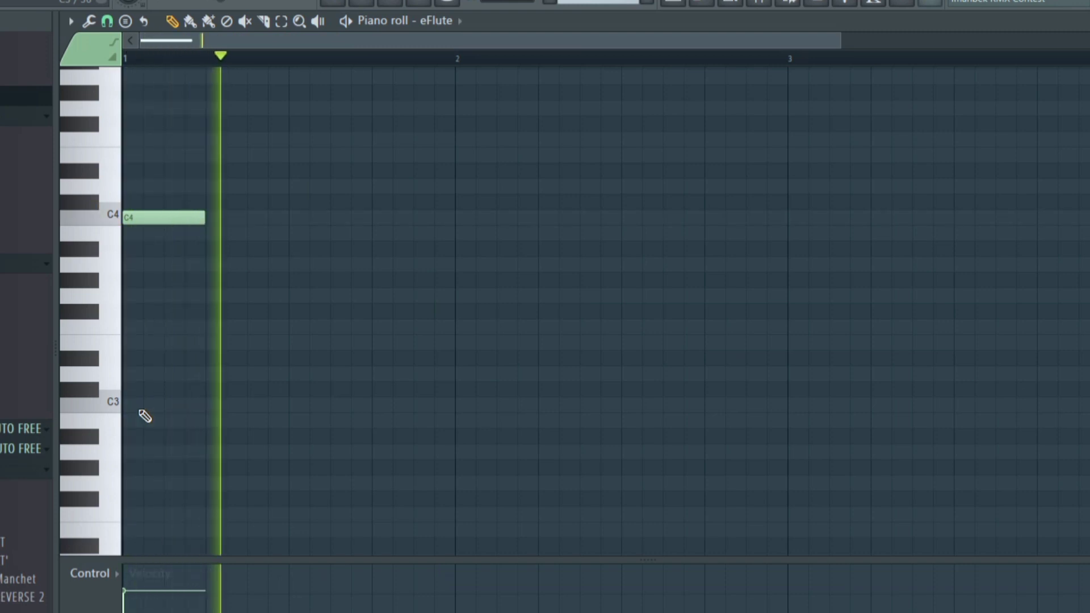
pyautogui.press('space')
# - Re-add the four-step C3 note at the start of bar 1 as a slide note and play it back
pyautogui.click(134, 406)
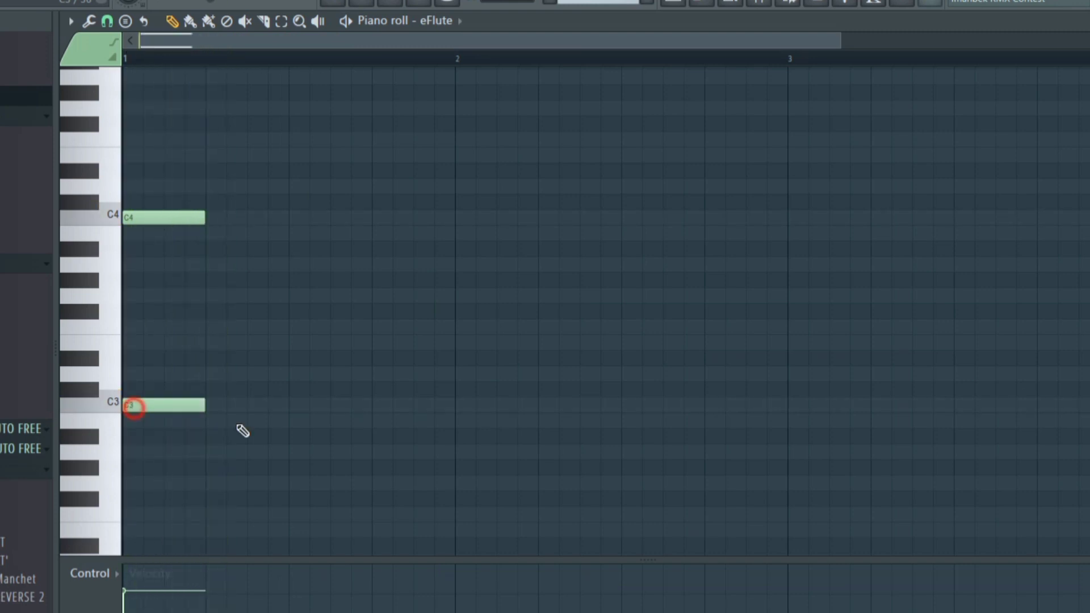
pyautogui.doubleClick(180, 407)
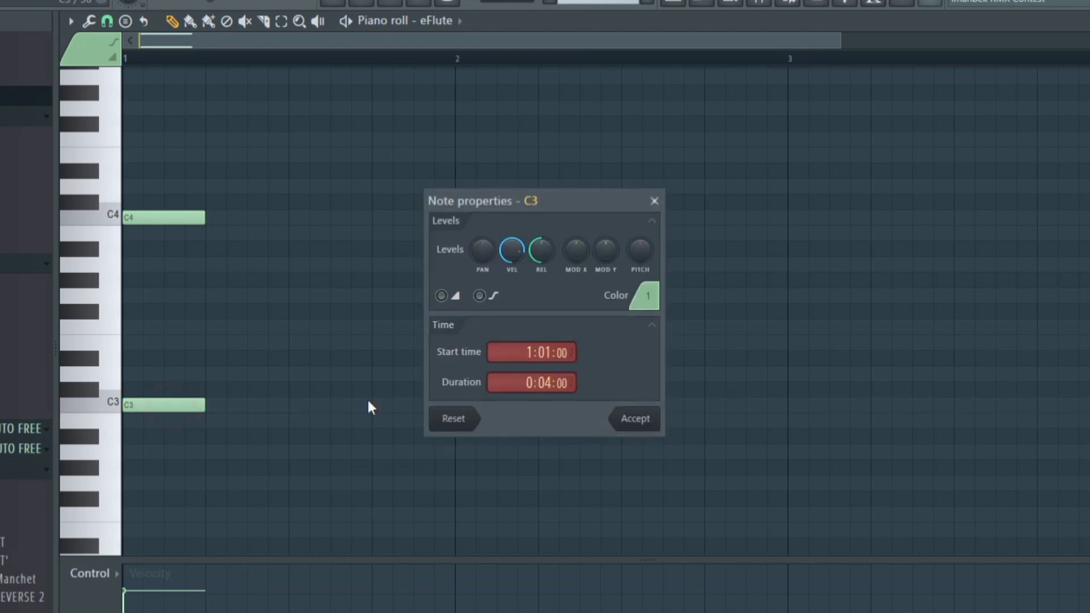
pyautogui.click(441, 294)
pyautogui.click(636, 419)
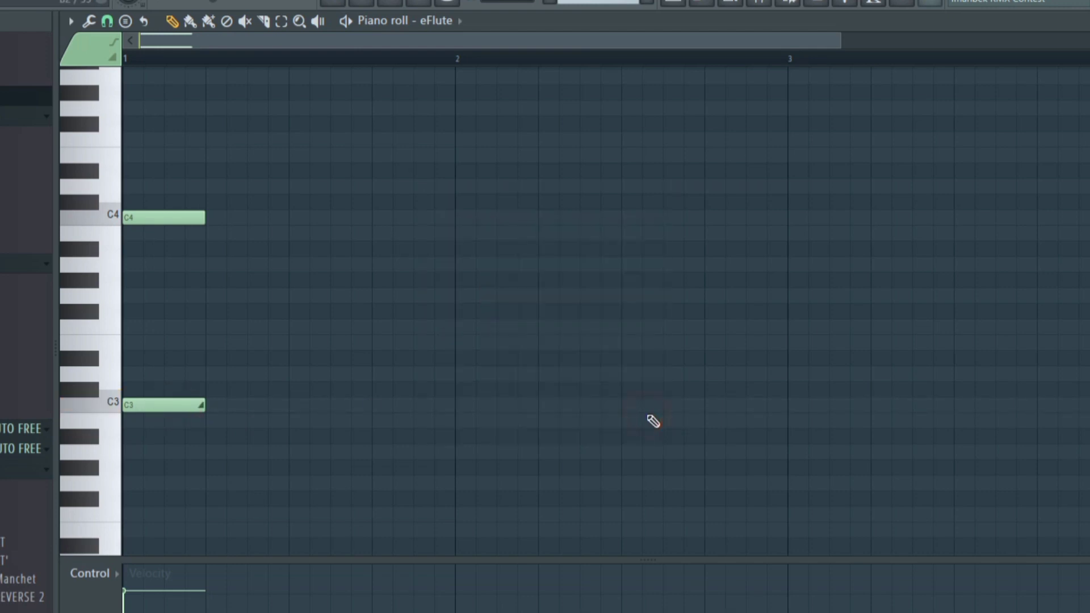
pyautogui.press('space')
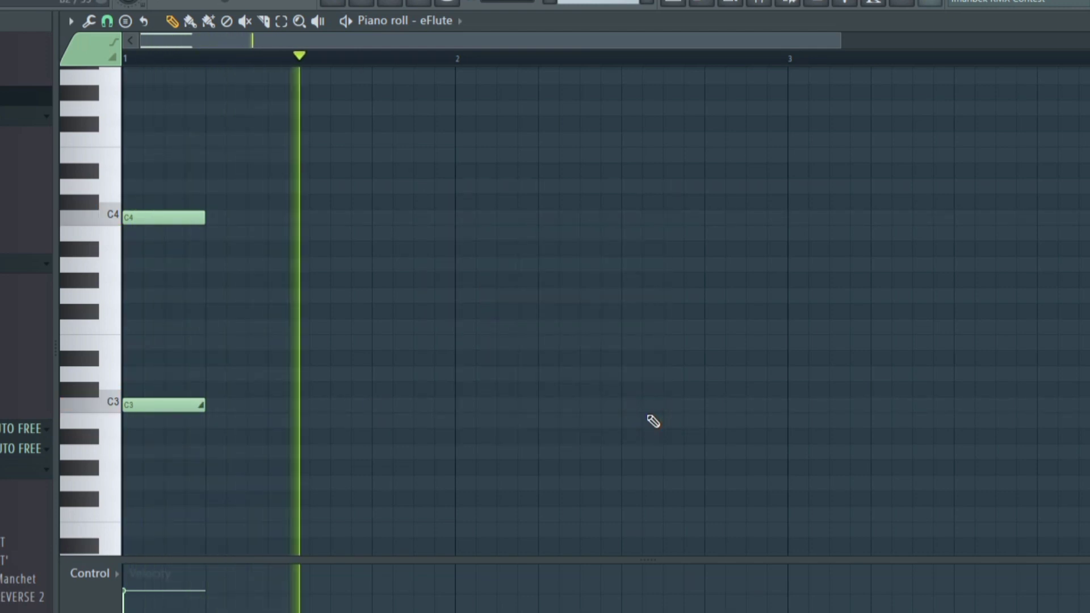
pyautogui.press('space')
# - Add a two-step C4 note and a one-step D5 note at step 11 of bar 1
pyautogui.scroll(1, 594, 424)
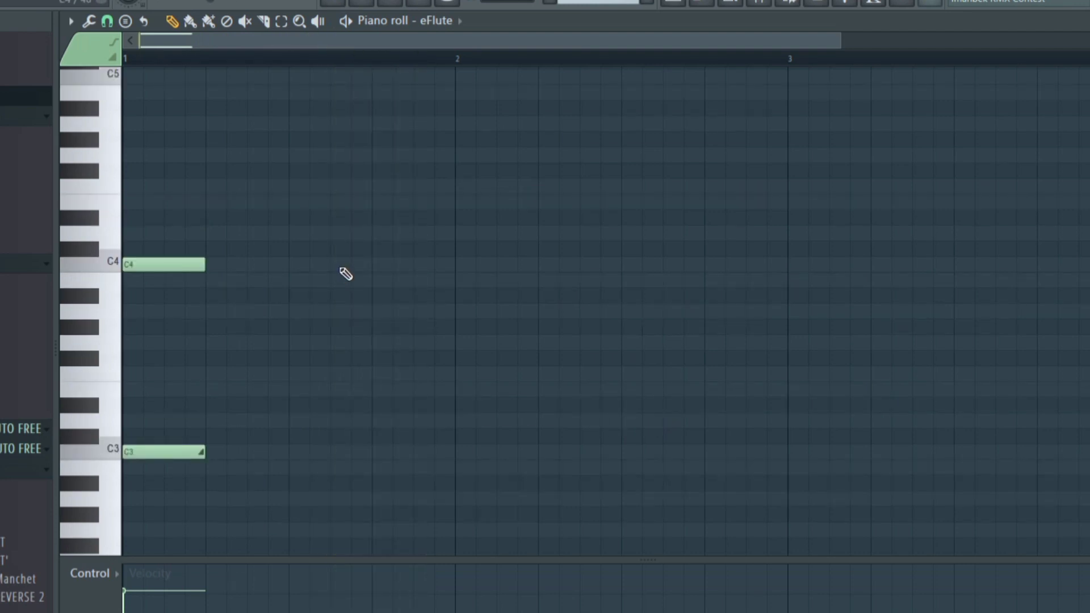
pyautogui.click(341, 264)
pyautogui.moveTo(413, 265); pyautogui.dragTo(371, 266)
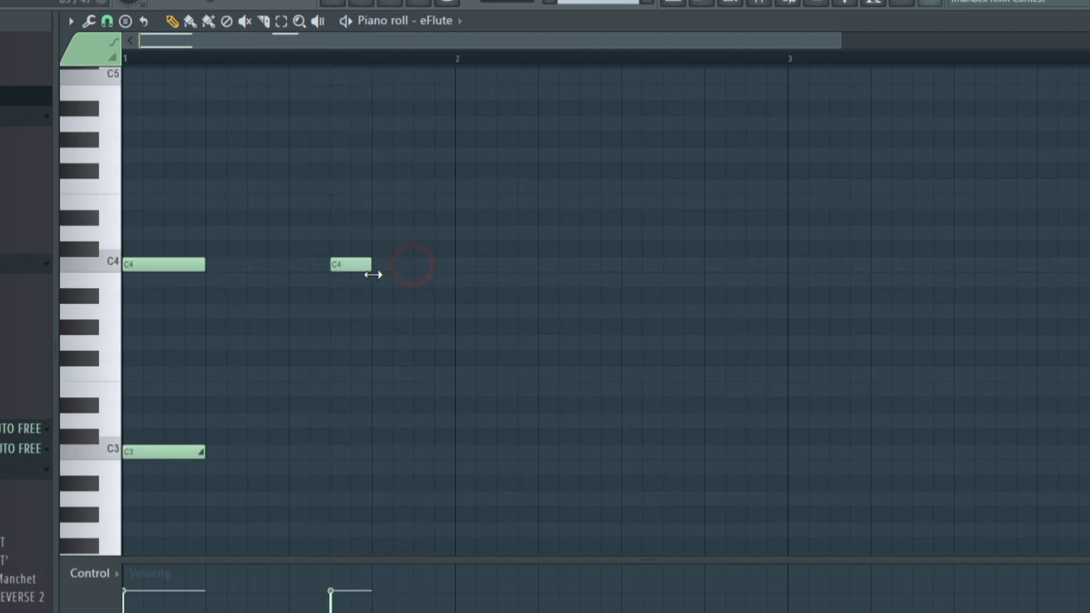
pyautogui.scroll(3, 369, 275)
pyautogui.click(345, 186)
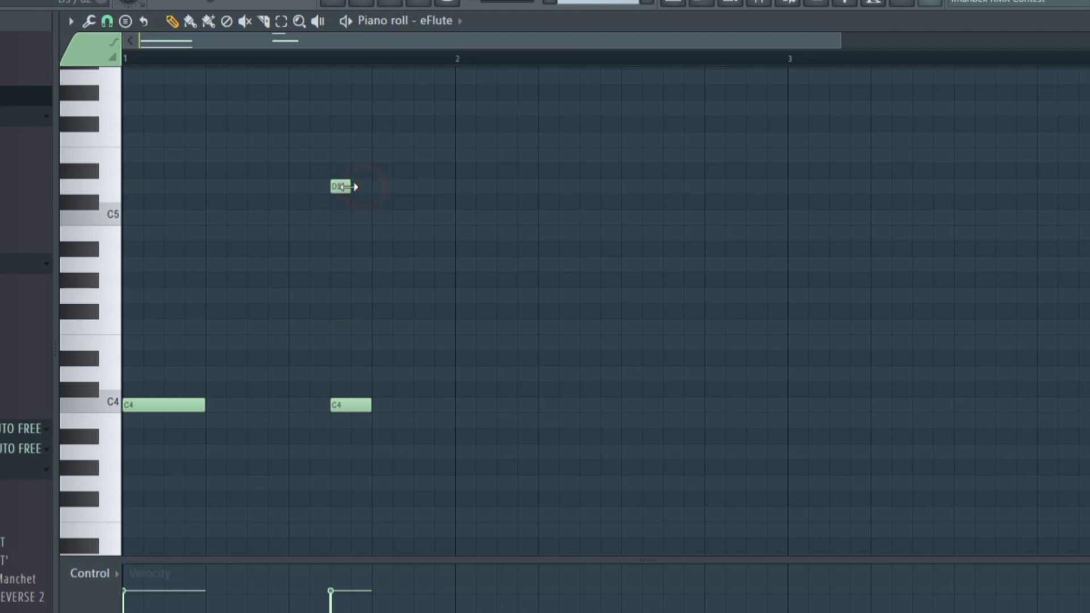
# - Turn the D5 note into a slide note and play back the eFlute pattern
pyautogui.doubleClick(341, 187)
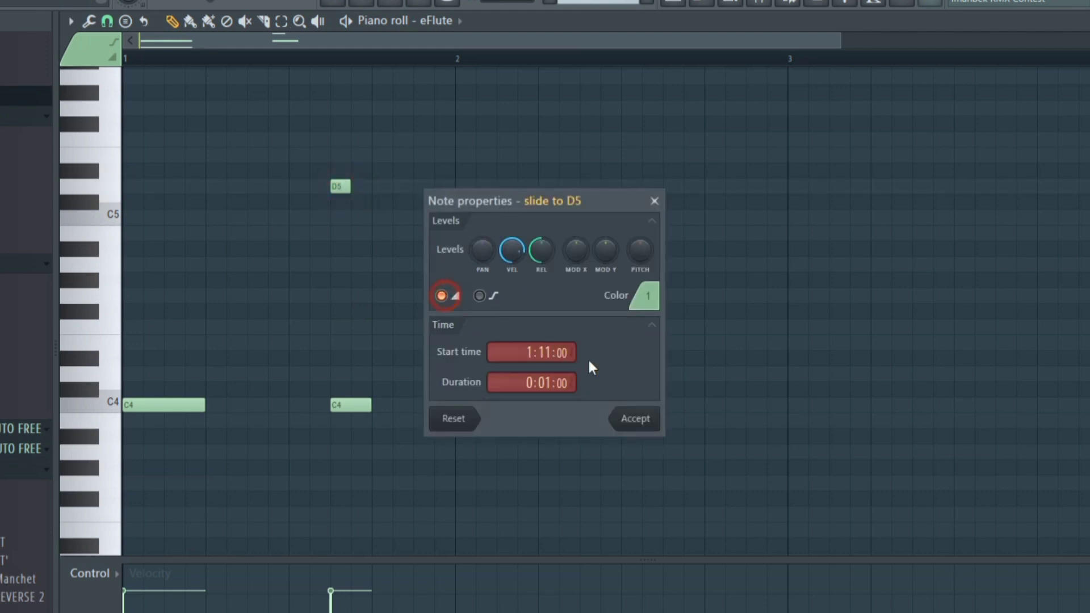
pyautogui.click(635, 420)
pyautogui.press('space')
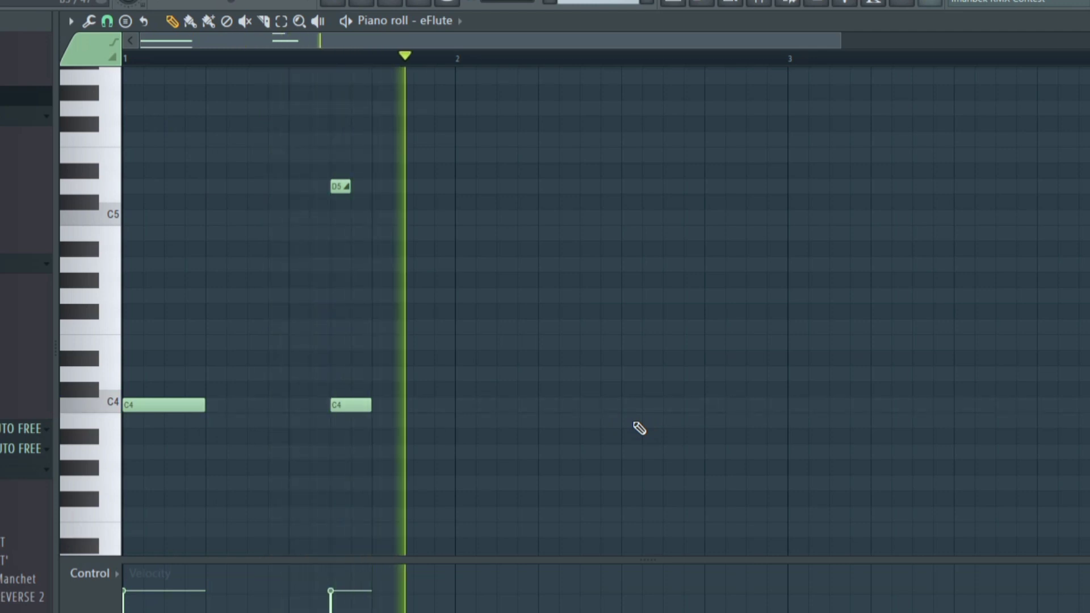
pyautogui.press('space')
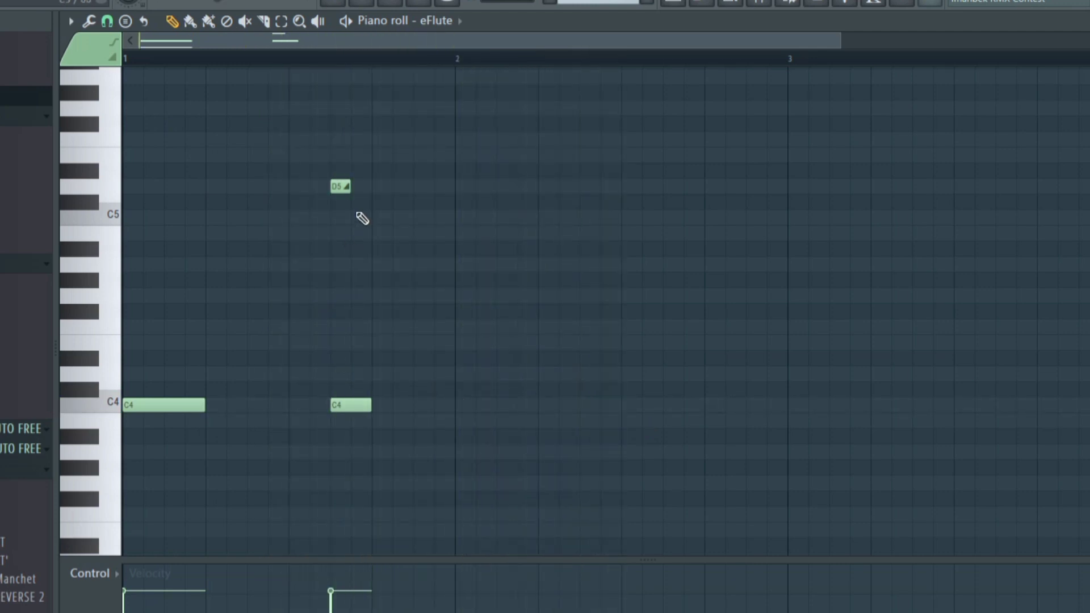
# - Add a four-step G4 note and a three-step G3 note at step 13 of bar 1
pyautogui.scroll(-1, 363, 227)
pyautogui.click(382, 248)
pyautogui.click(379, 436)
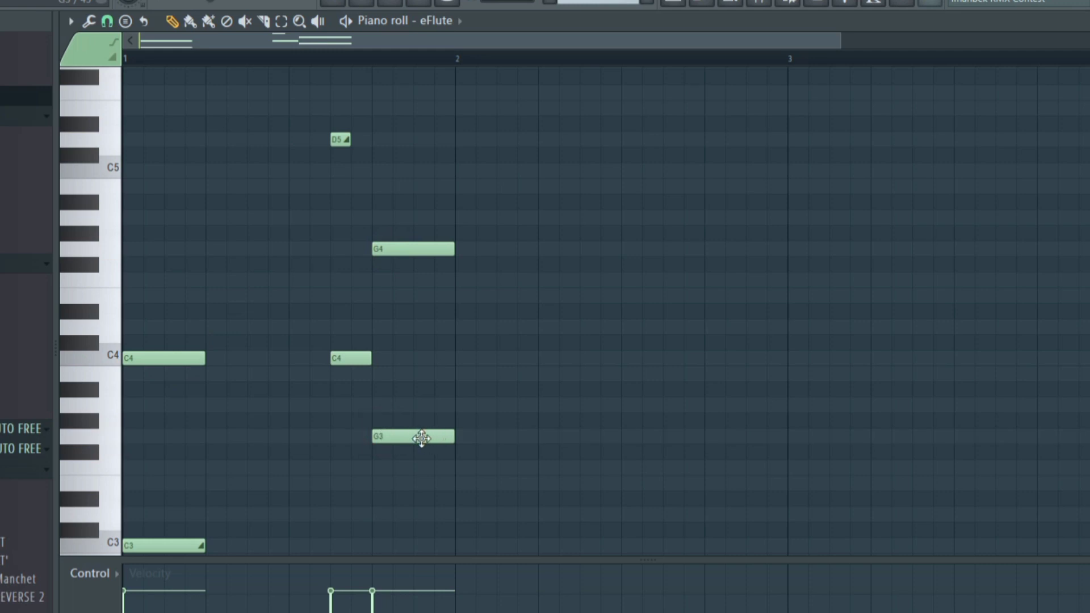
# - Turn the G3 note into a slide note and audition the complete eFlute slide pattern
pyautogui.doubleClick(411, 436)
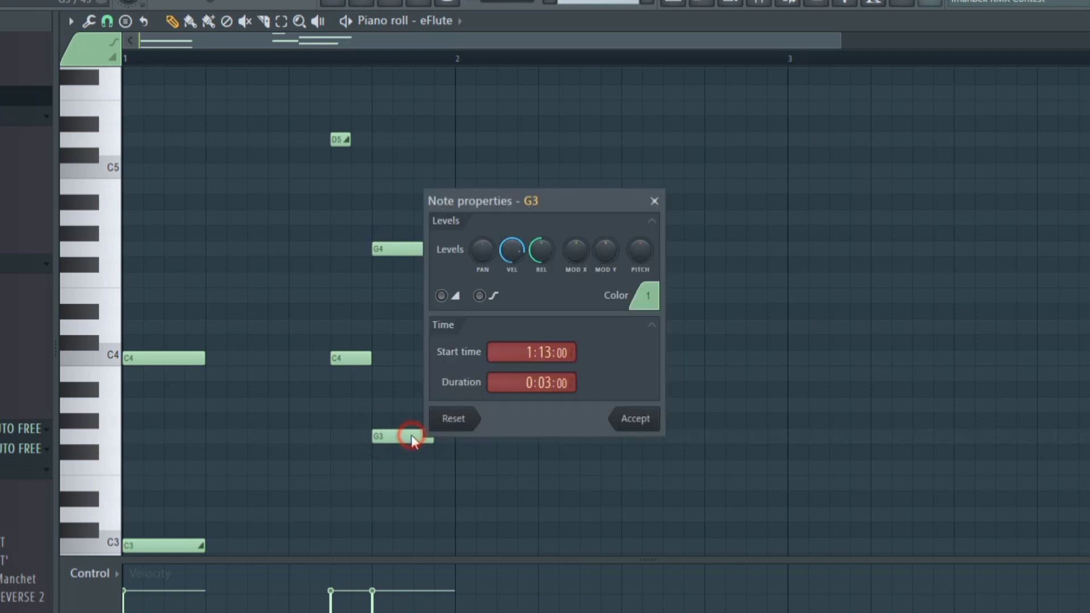
pyautogui.click(634, 423)
pyautogui.press('space')
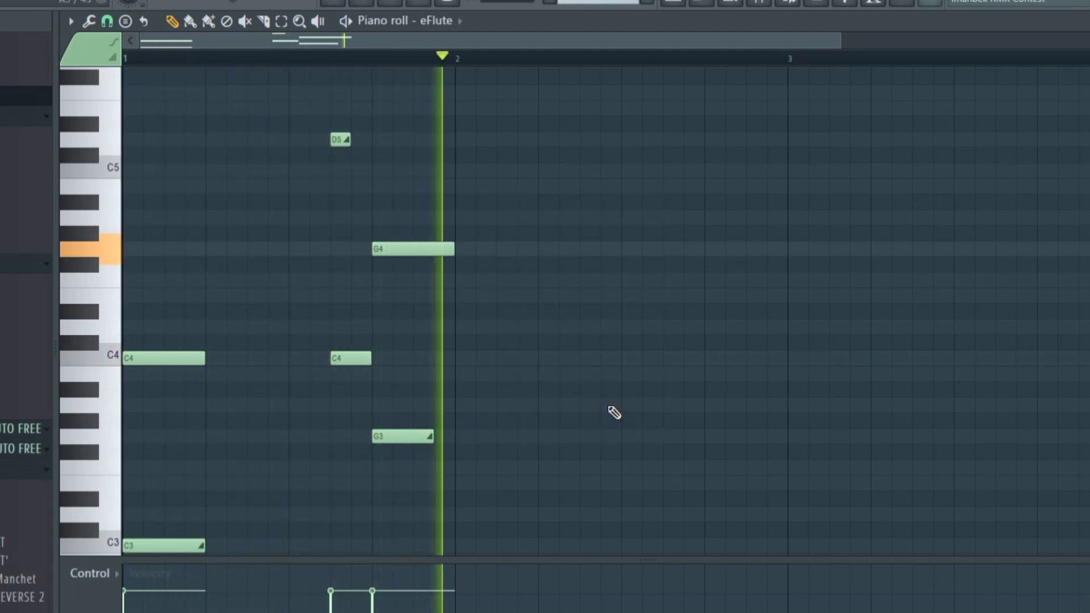
pyautogui.press('space')
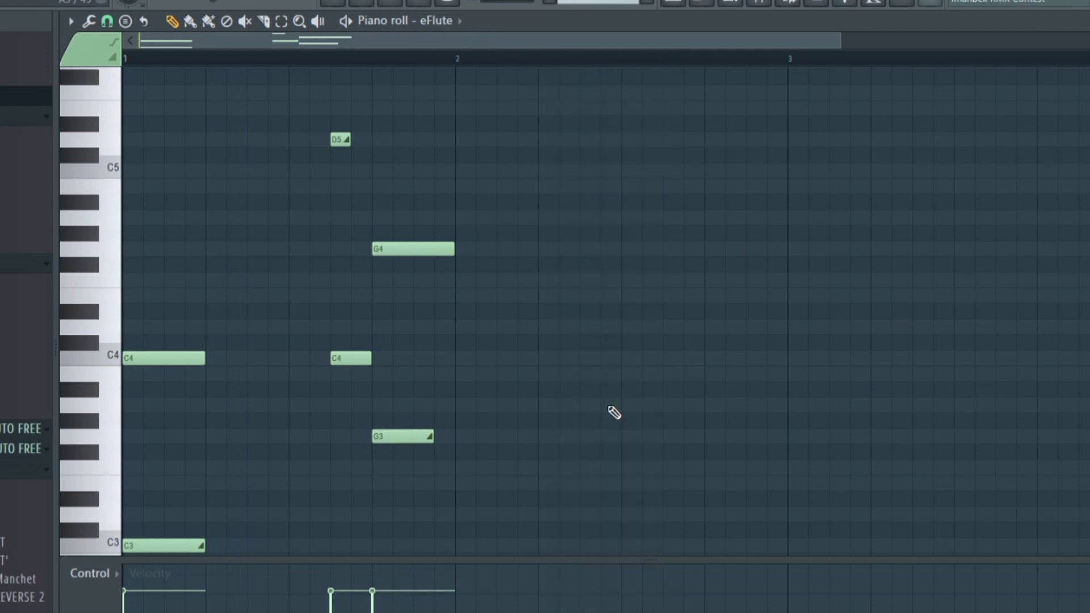
pyautogui.press('space')
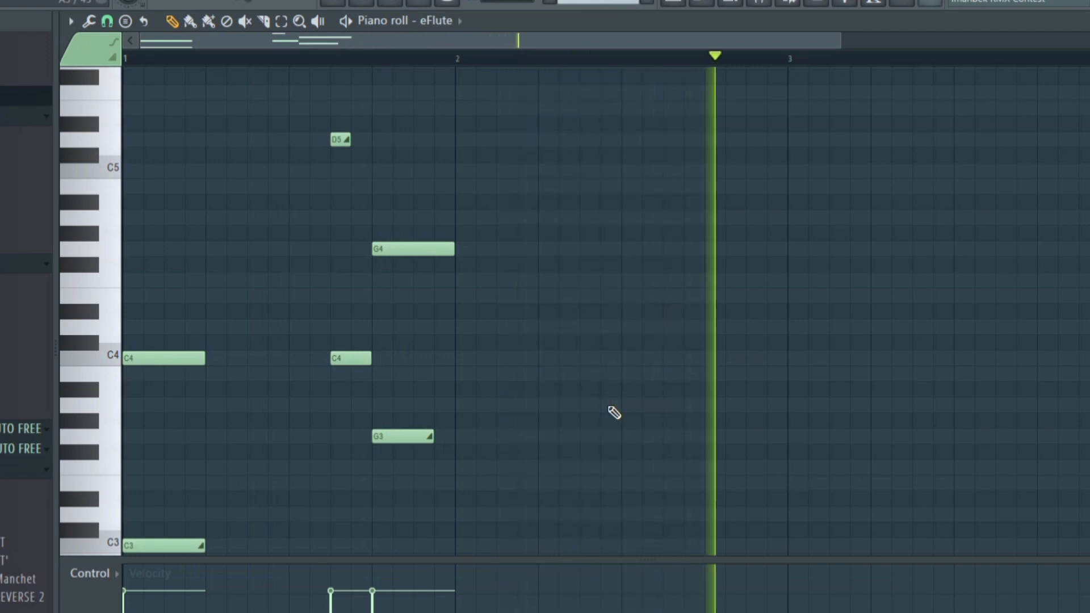
pyautogui.press('space')
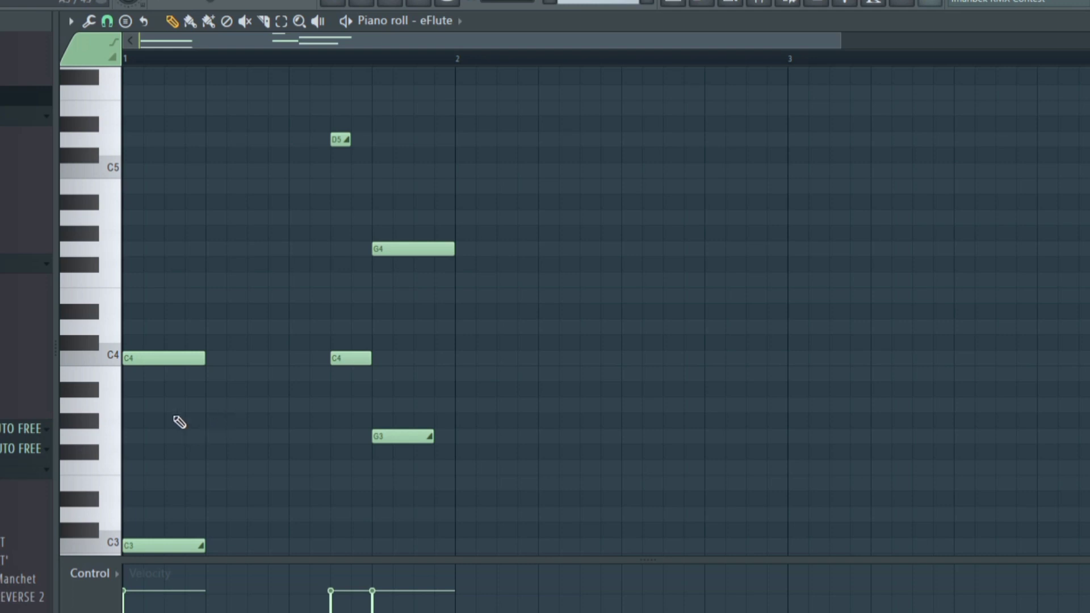
# - Show the playlist, play the full arrangement, and return the playhead to the start of bar 1
pyautogui.click(683, 1)
pyautogui.press('space')
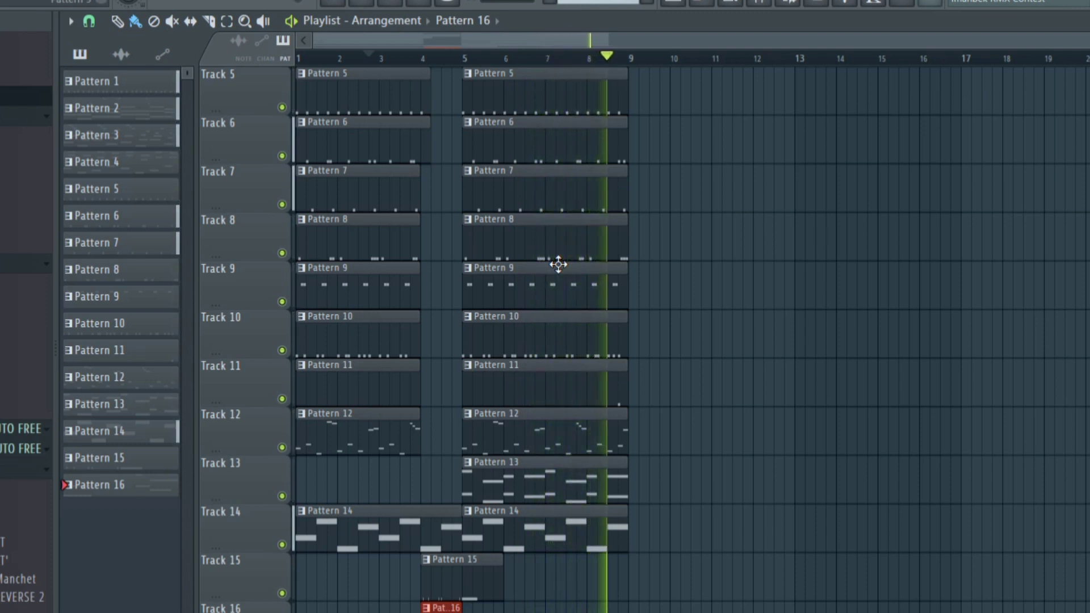
pyautogui.click(411, 57)
pyautogui.moveTo(410, 56); pyautogui.dragTo(274, 74)
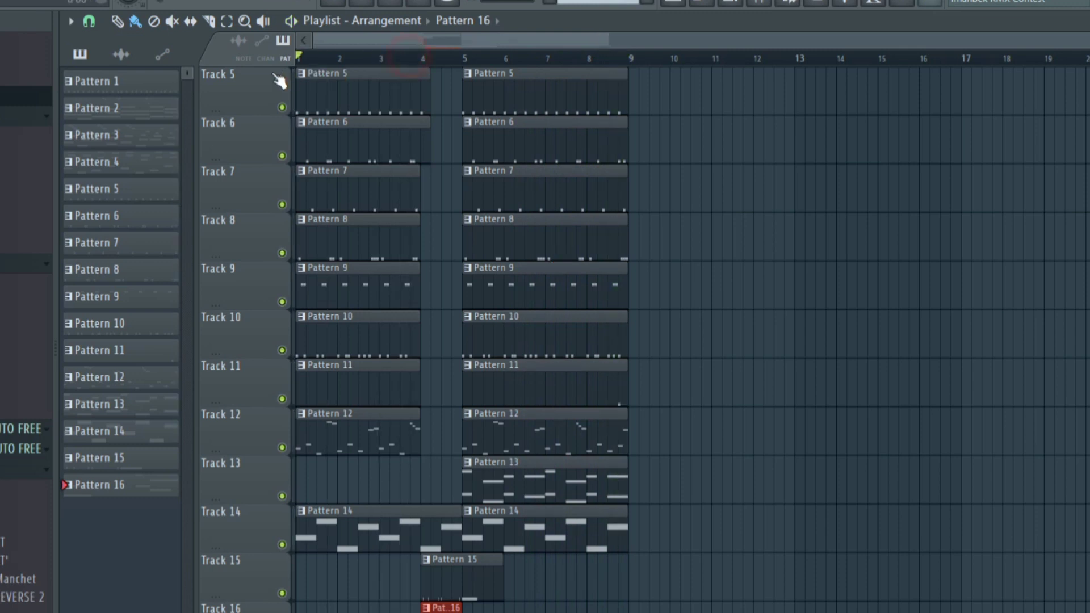